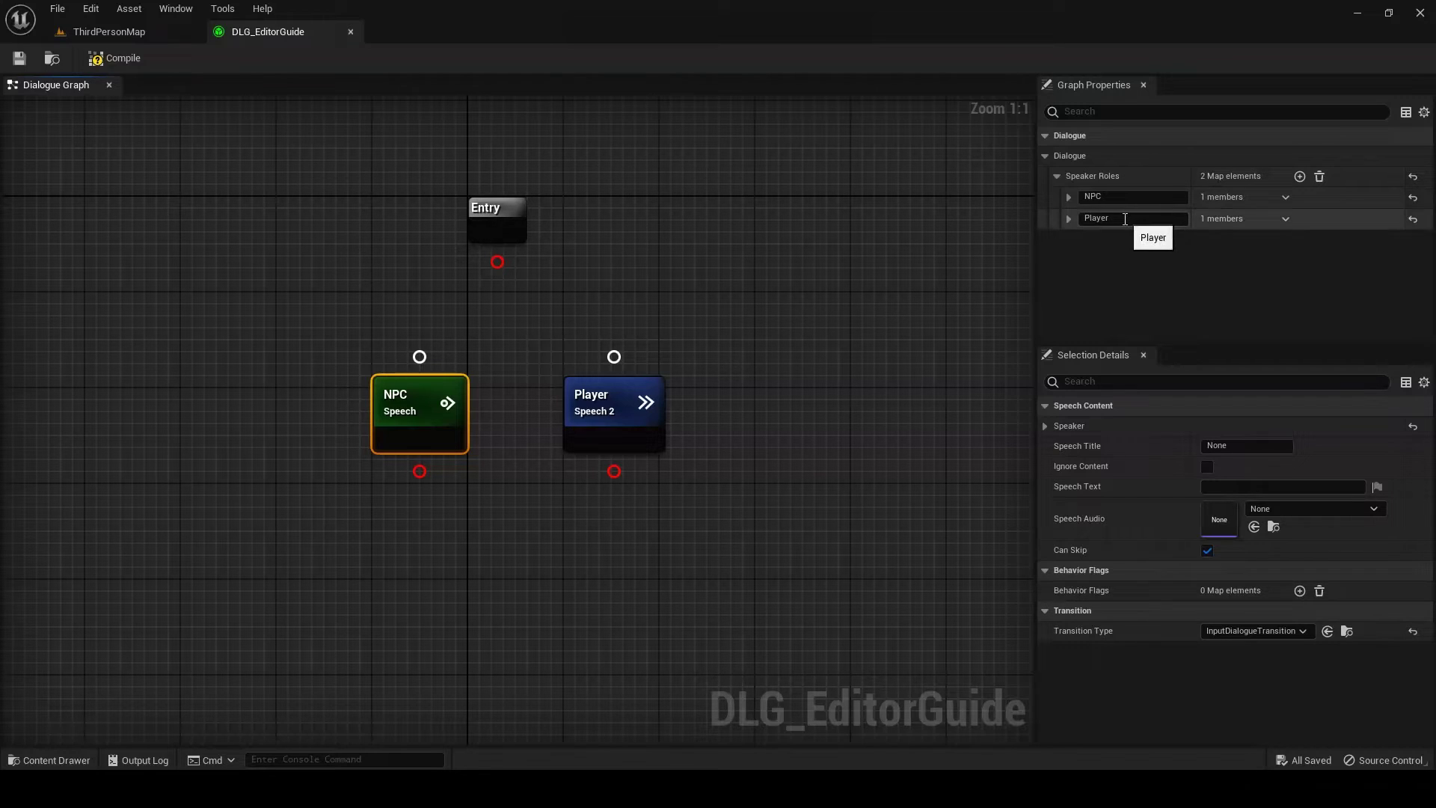
Rename the NPC speaker role to Hamlet and the Player role to Ophelia.
{"action": "left_click", "coordinate": [1116, 196]}
{"action": "type", "text": "Ha"}
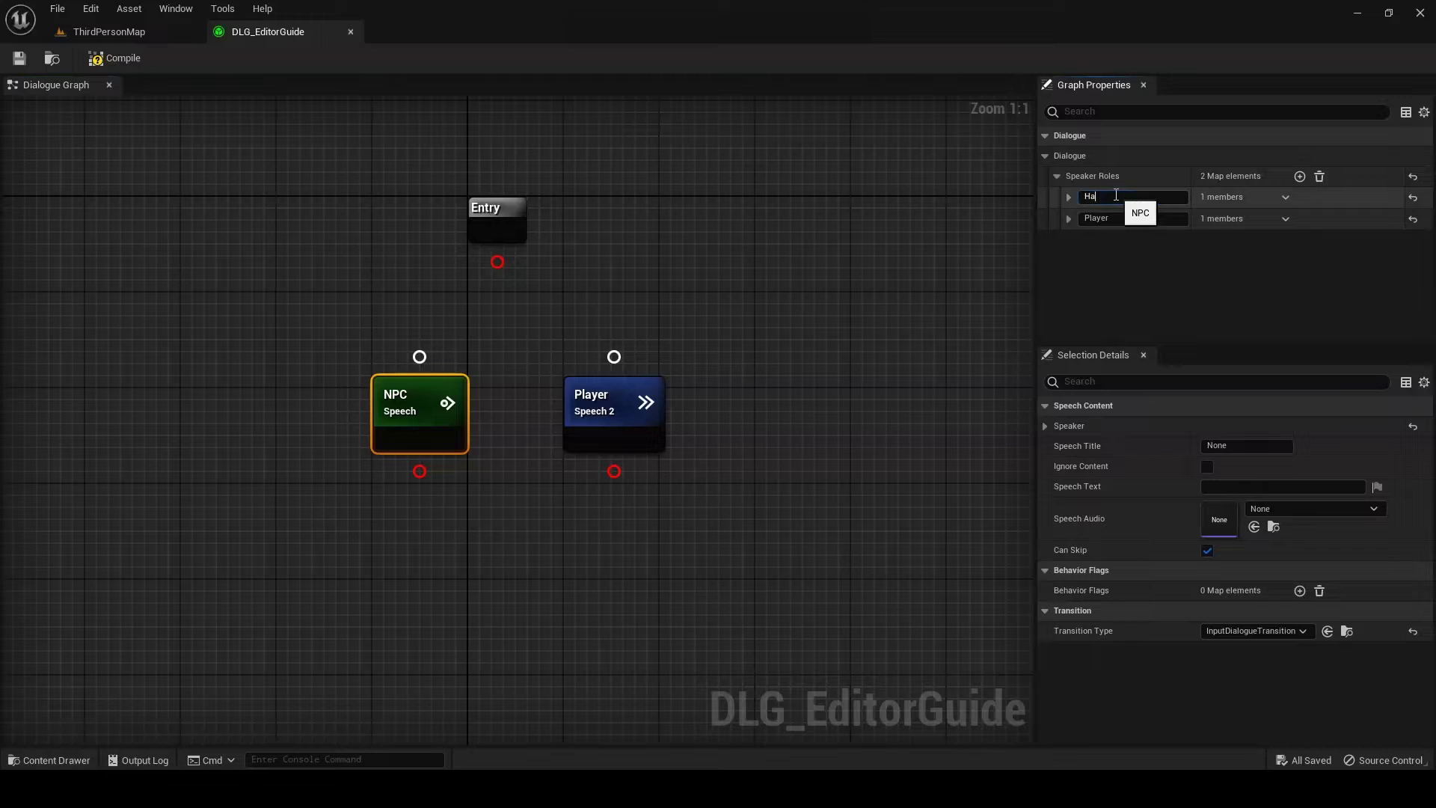
{"action": "type", "text": "mlet"}
{"action": "left_click", "coordinate": [1113, 219]}
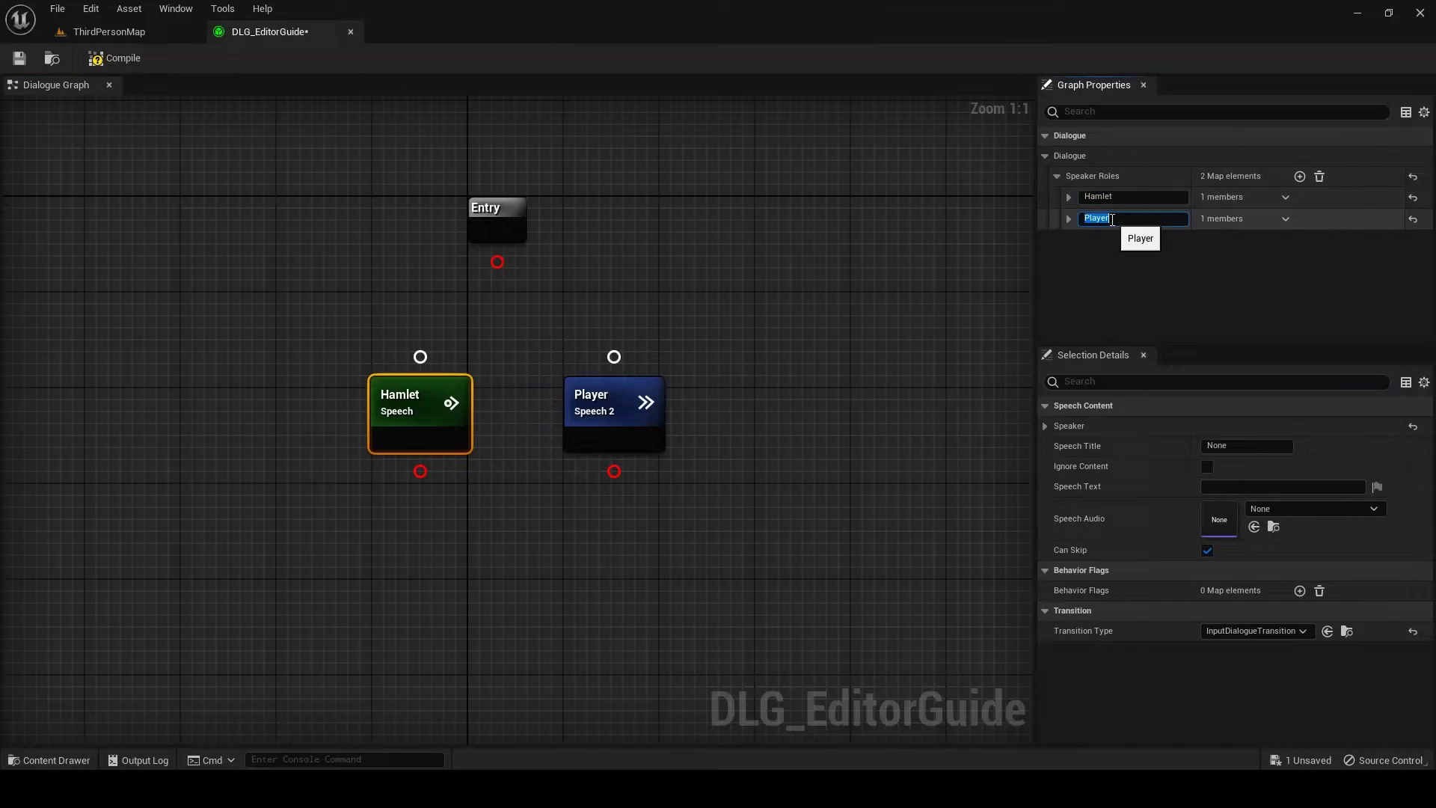
{"action": "type", "text": "Ophelia"}
{"action": "key", "text": "Return"}
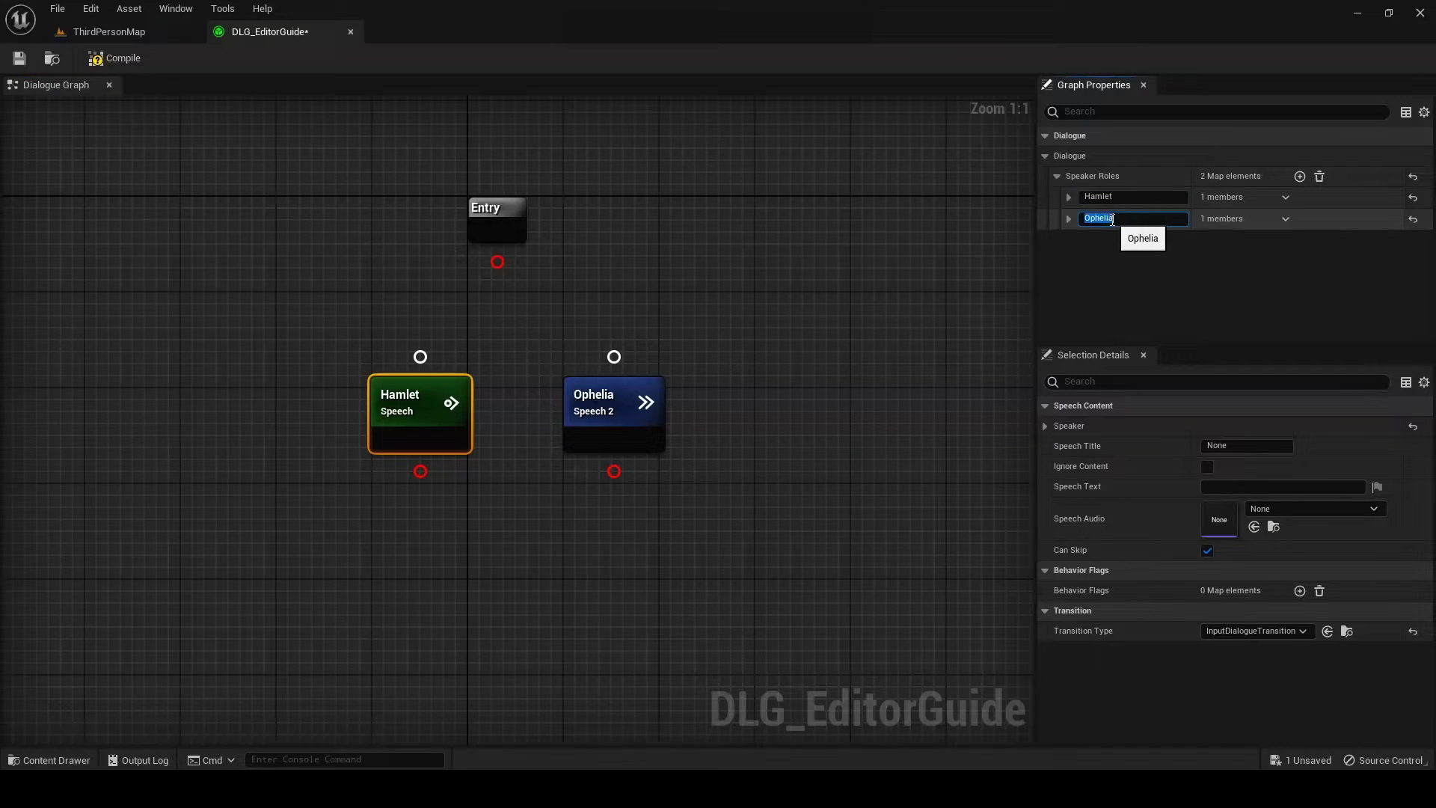
Change Hamlet's graph colour from green to a yellow-olive shade.
{"action": "left_click", "coordinate": [1068, 198]}
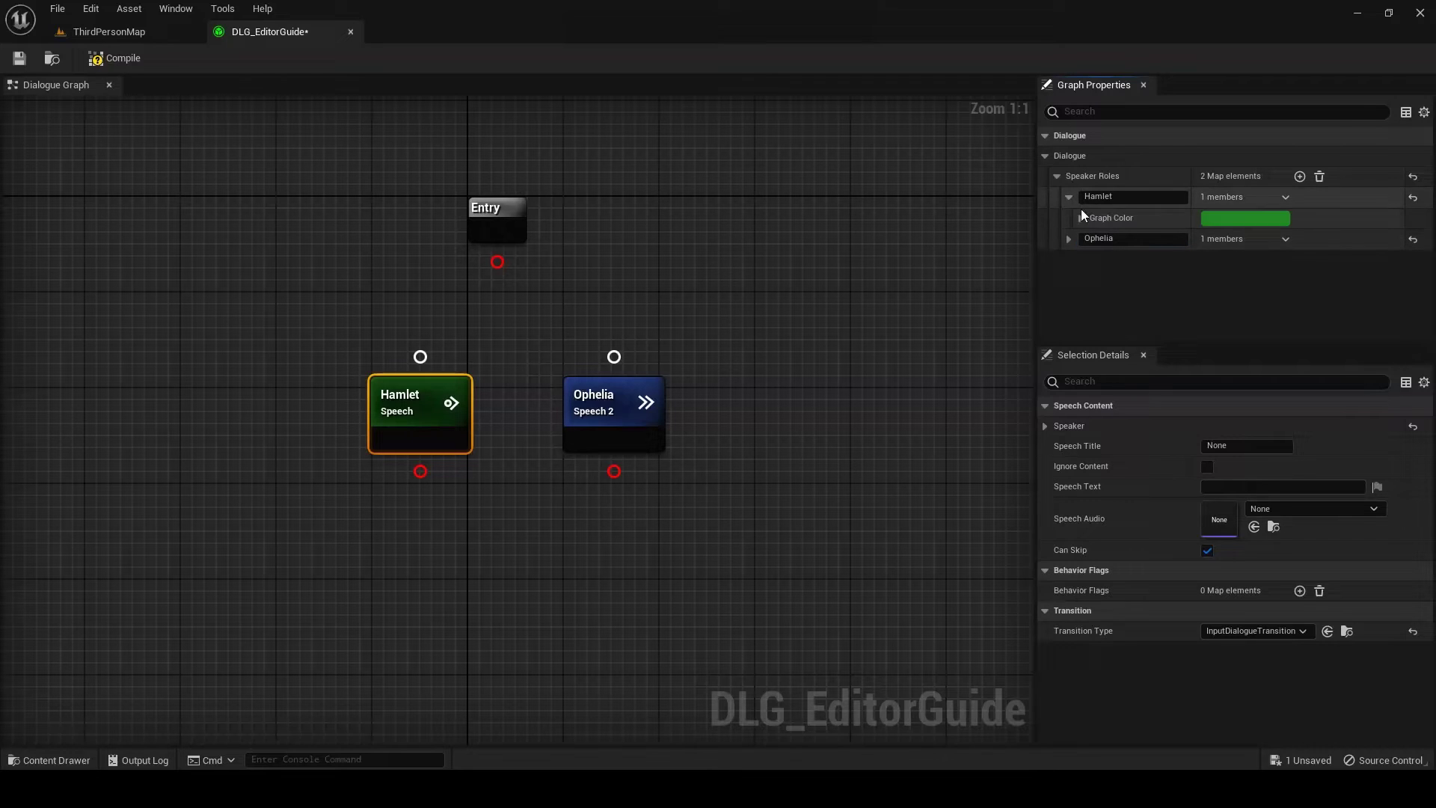
{"action": "left_click", "coordinate": [1267, 218]}
{"action": "left_click", "coordinate": [981, 402]}
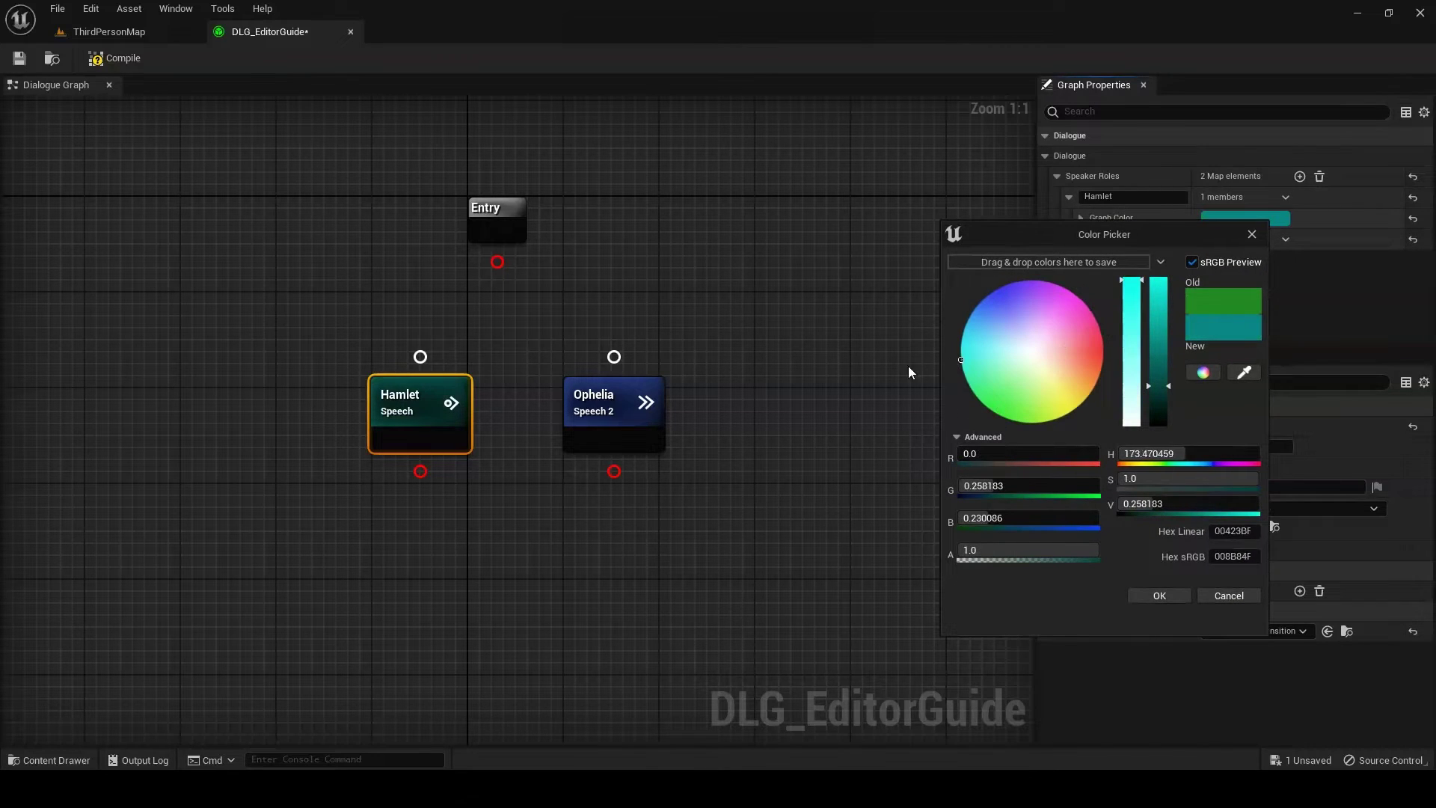
{"action": "left_click", "coordinate": [1139, 463]}
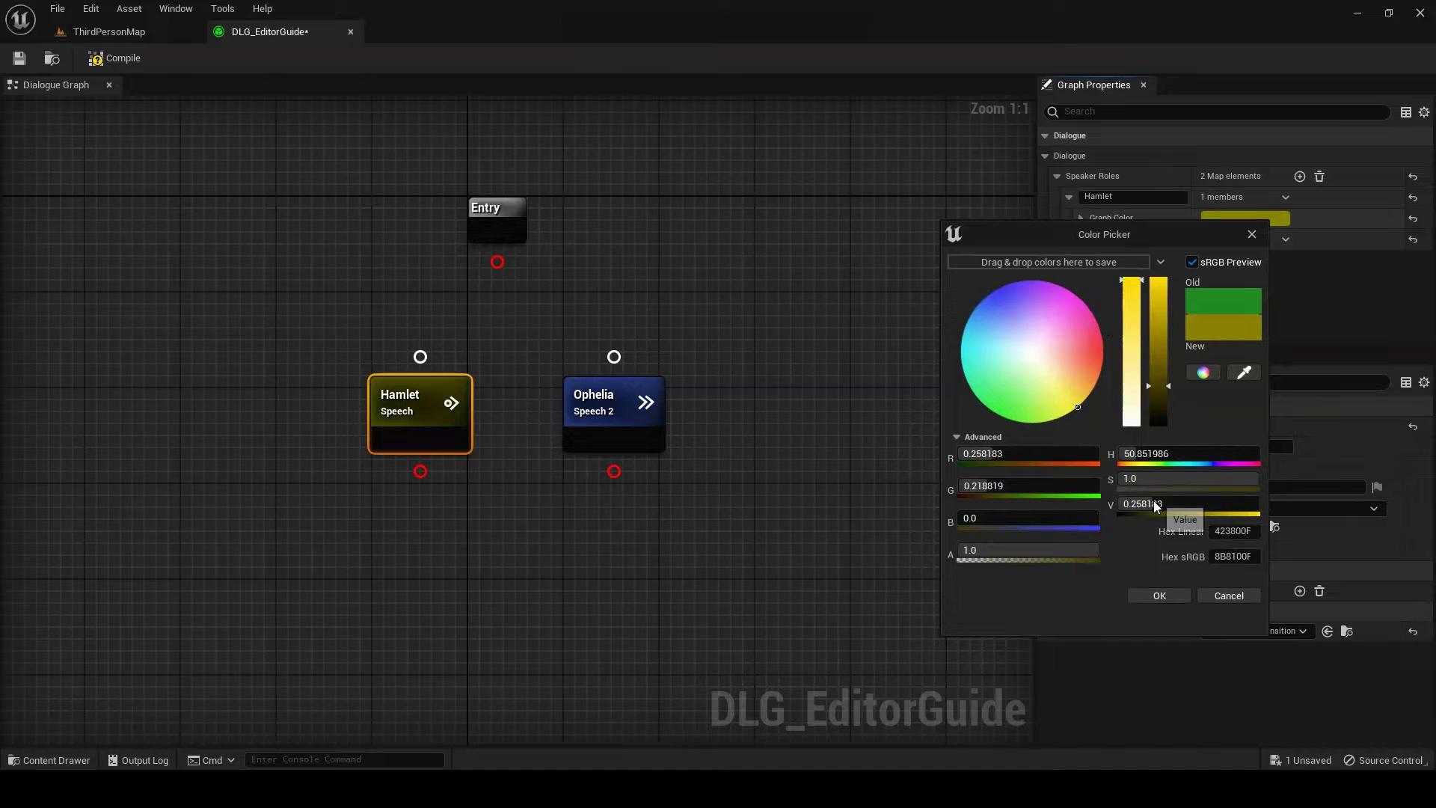
{"action": "left_click", "coordinate": [1160, 595]}
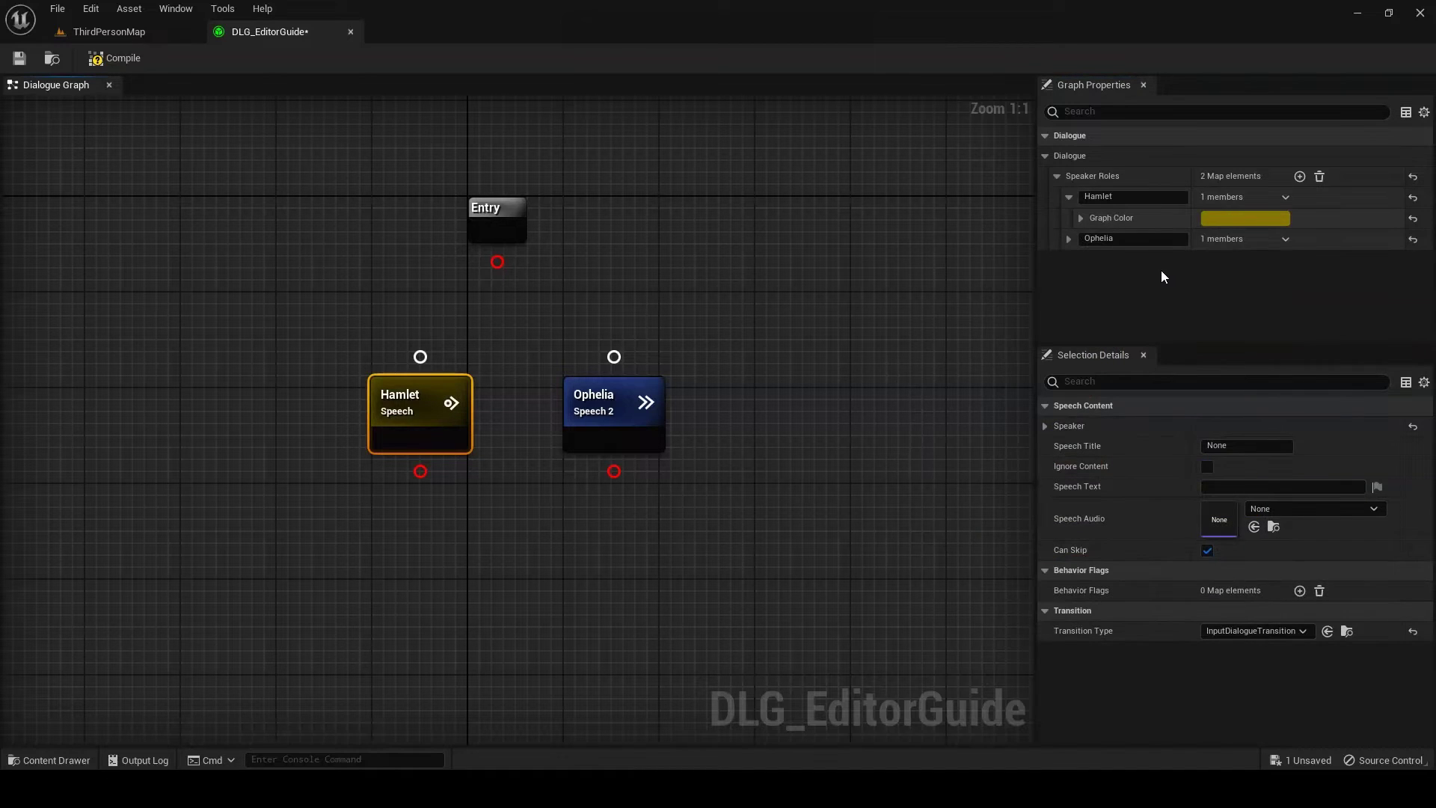
Add a third speaker role named Claudius, then delete it again.
{"action": "left_click", "coordinate": [1300, 177]}
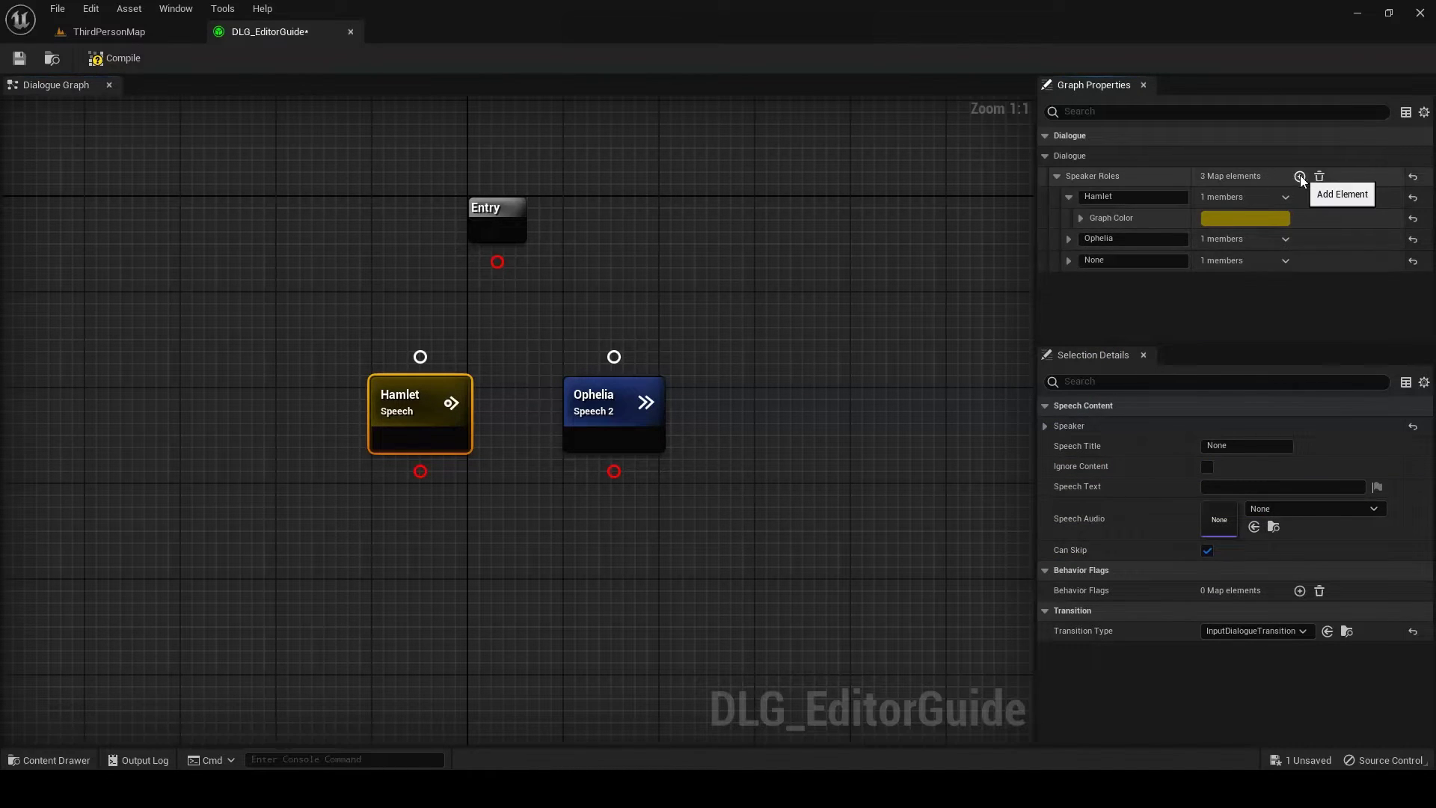
{"action": "left_click", "coordinate": [1106, 261]}
{"action": "type", "text": "Claudius"}
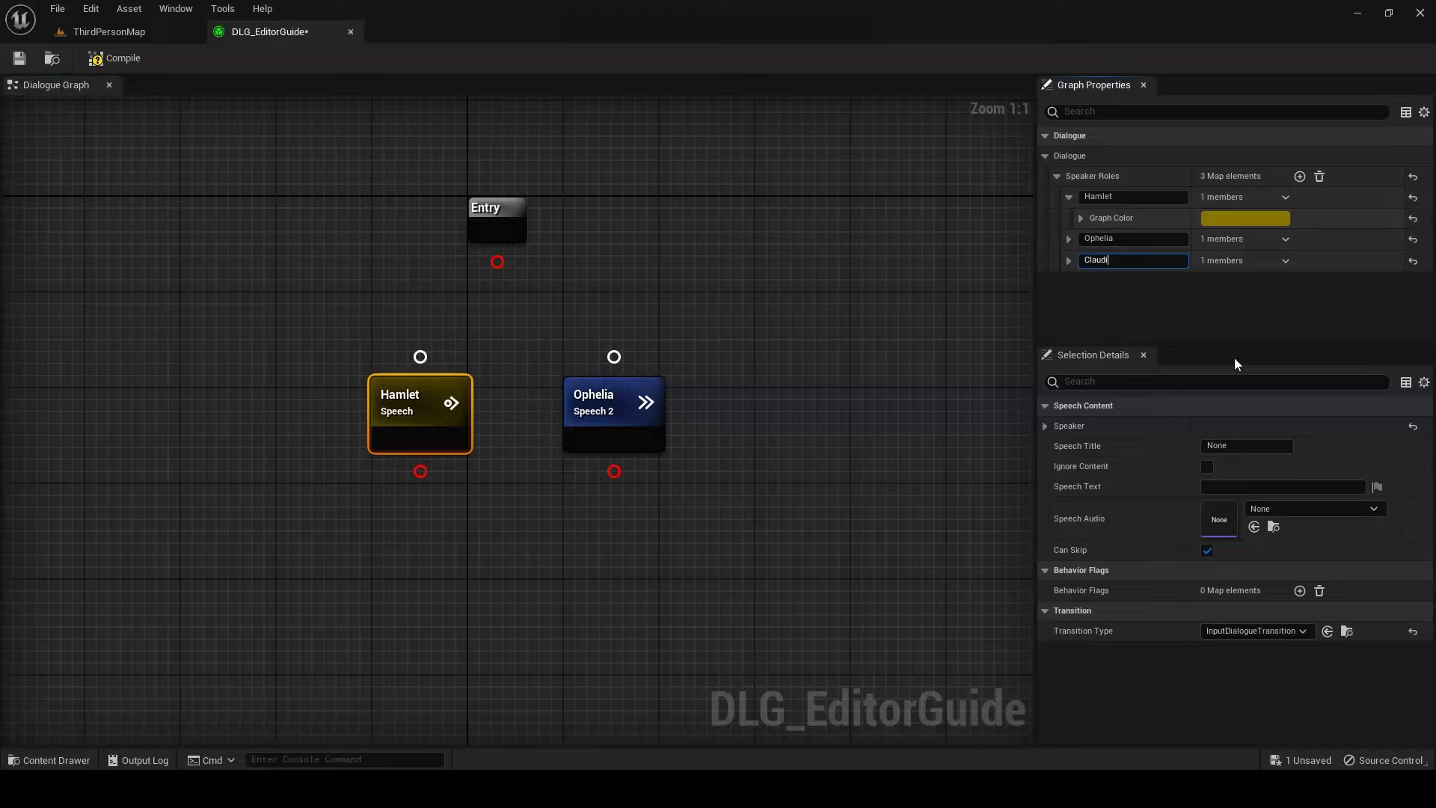
{"action": "key", "text": "Return"}
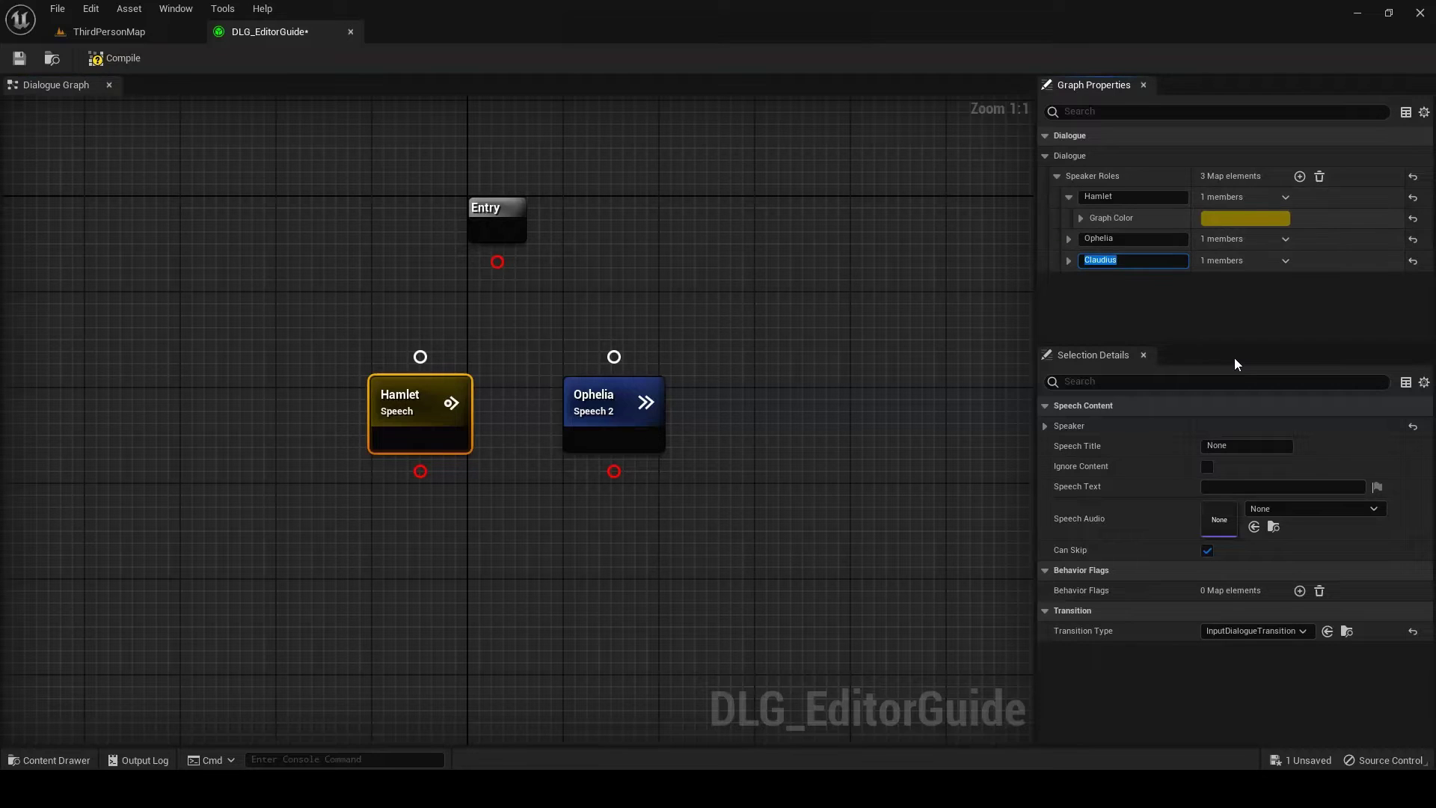
{"action": "left_click", "coordinate": [1282, 259]}
{"action": "left_click", "coordinate": [1300, 284]}
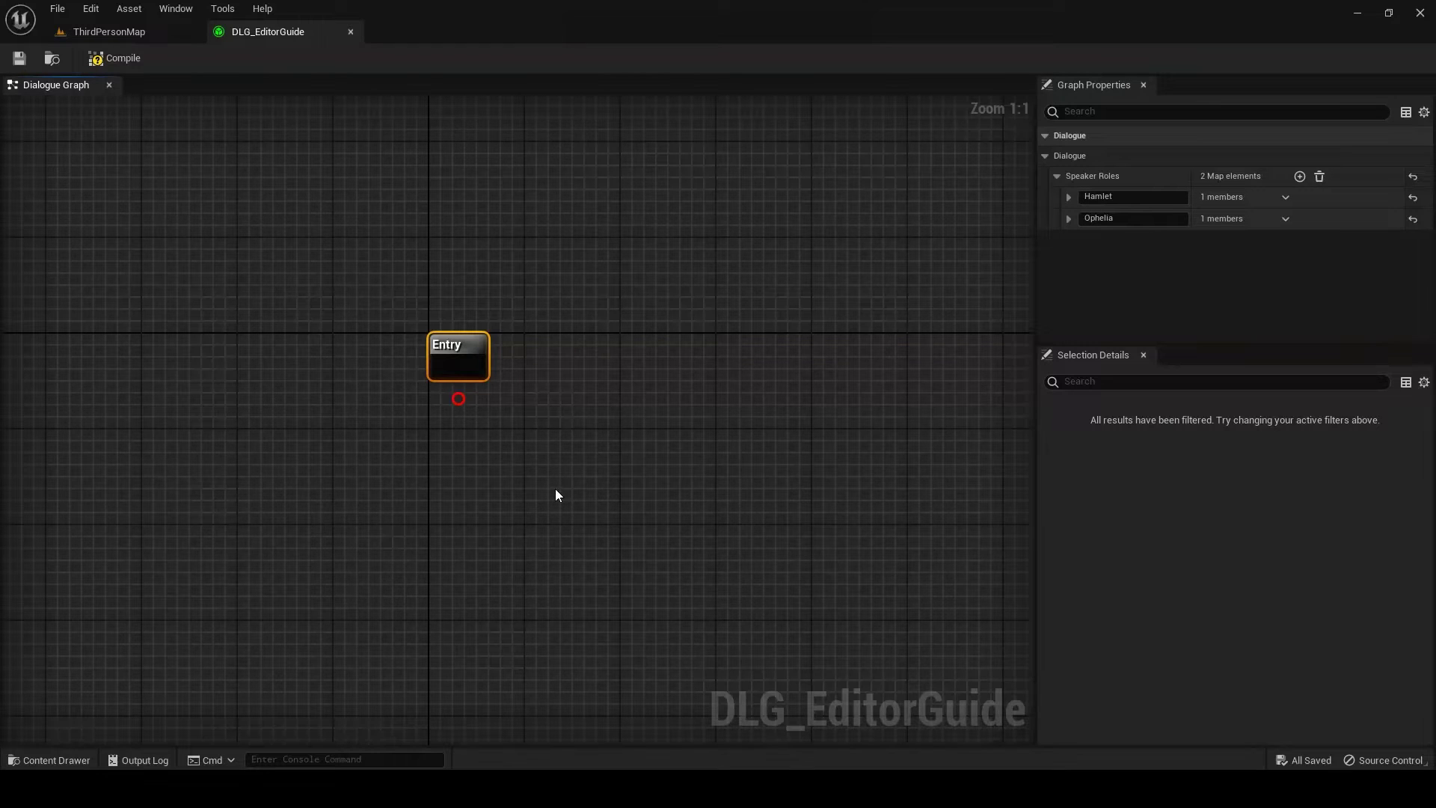
Add an Ophelia speech node with input transition below the Entry node.
{"action": "right_click_drag", "start_coordinate": [539, 506], "coordinate": [630, 328]}
{"action": "right_click", "coordinate": [375, 374]}
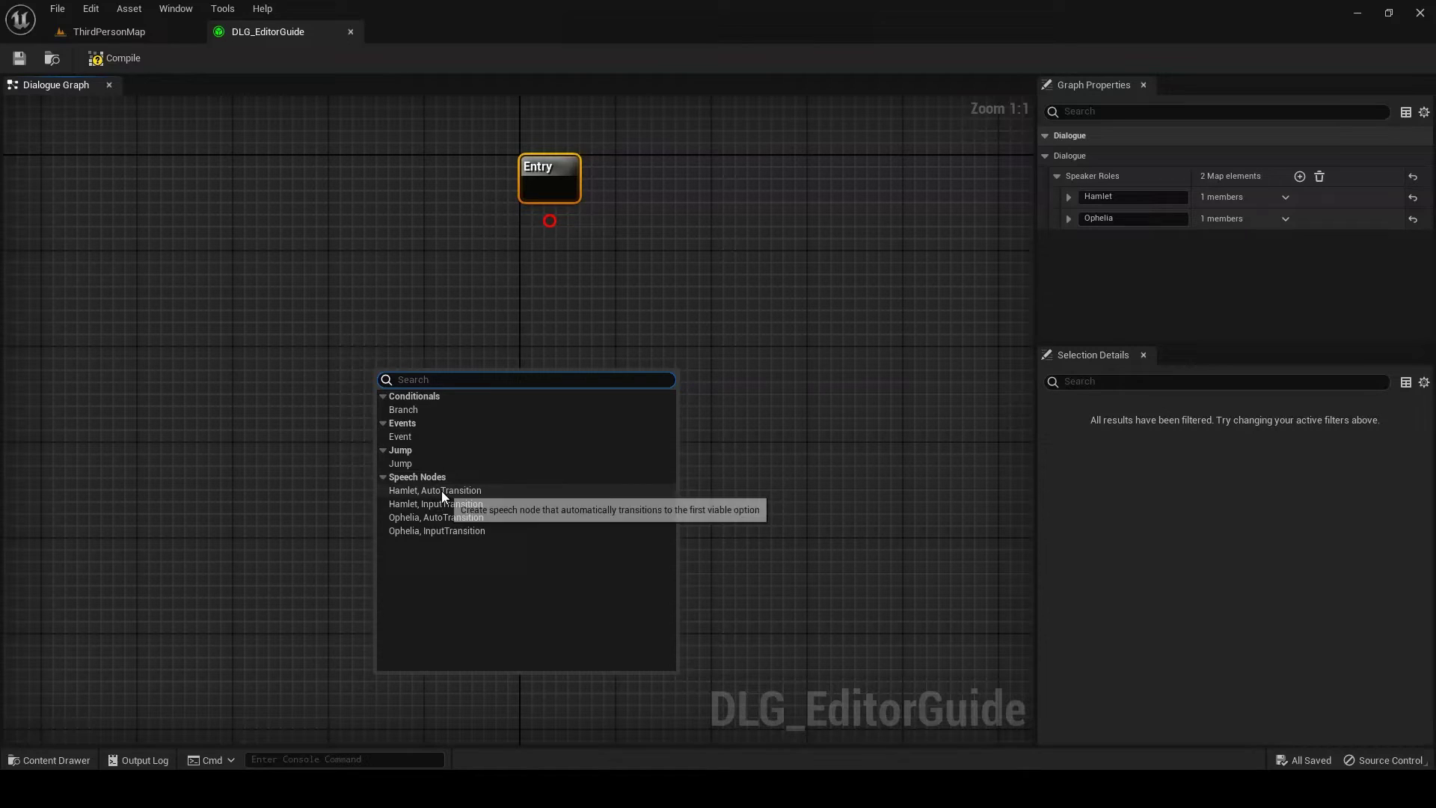
{"action": "left_click", "coordinate": [449, 531]}
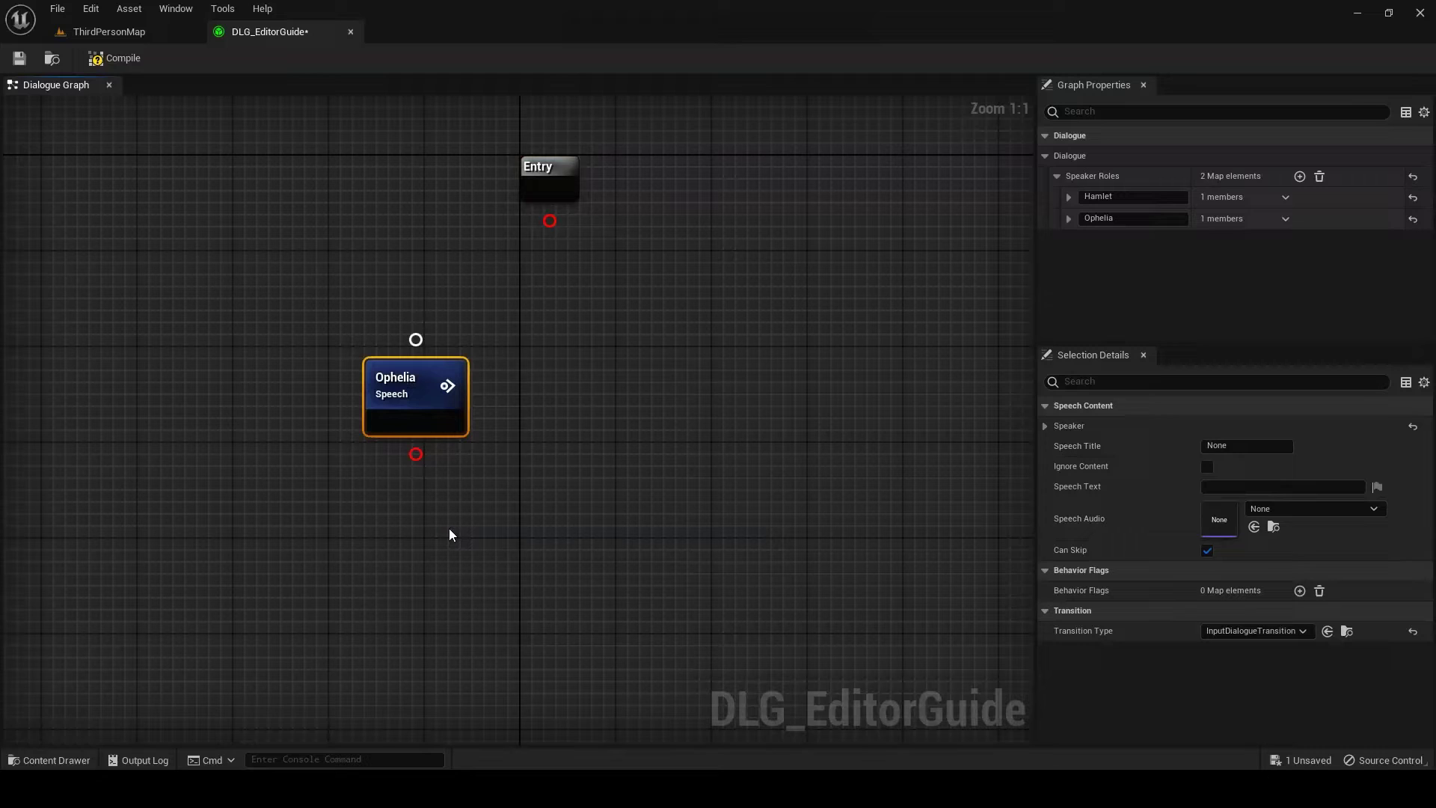
Add a second Ophelia speech node with auto transition beside the first.
{"action": "right_click_drag", "start_coordinate": [596, 441], "coordinate": [457, 403]}
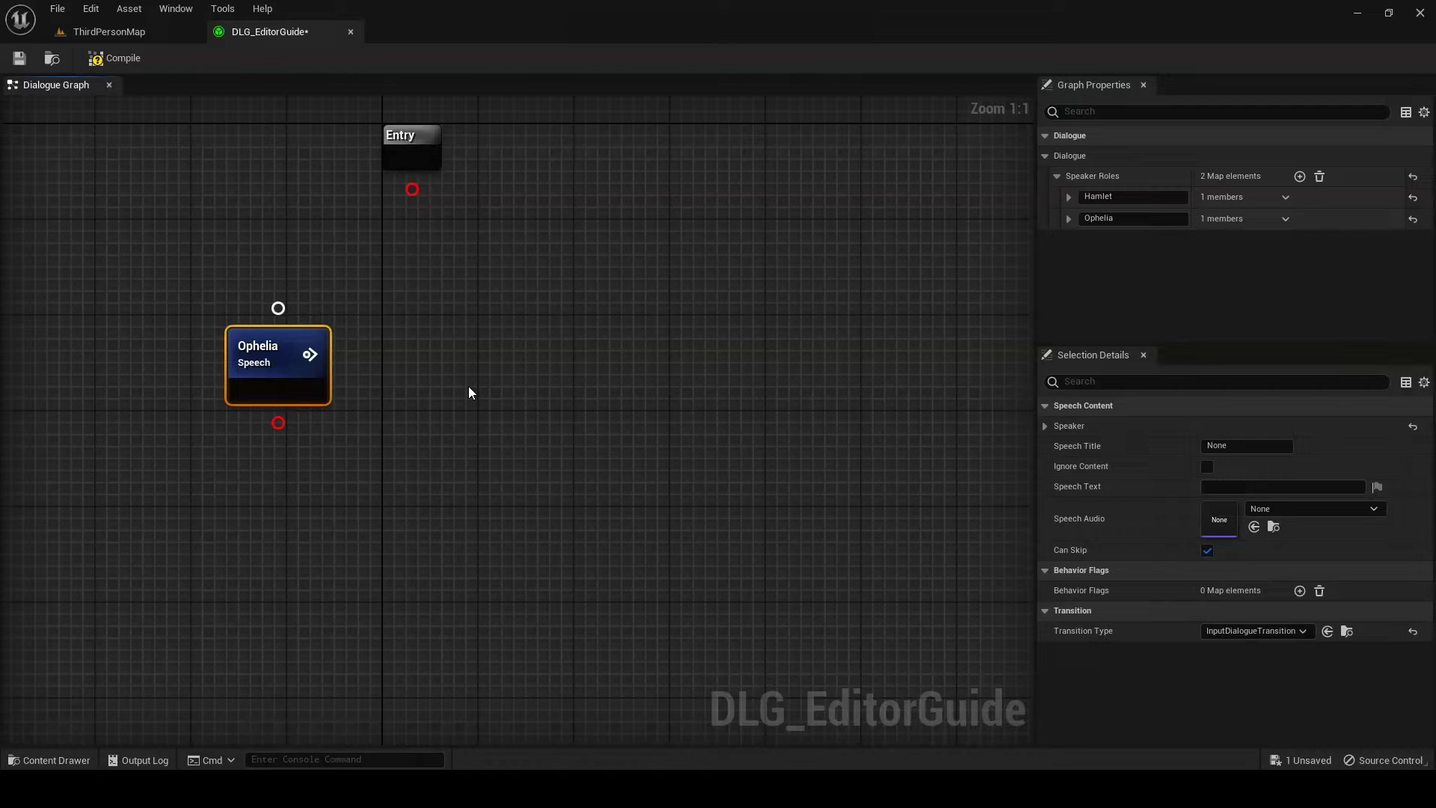
{"action": "right_click", "coordinate": [504, 325]}
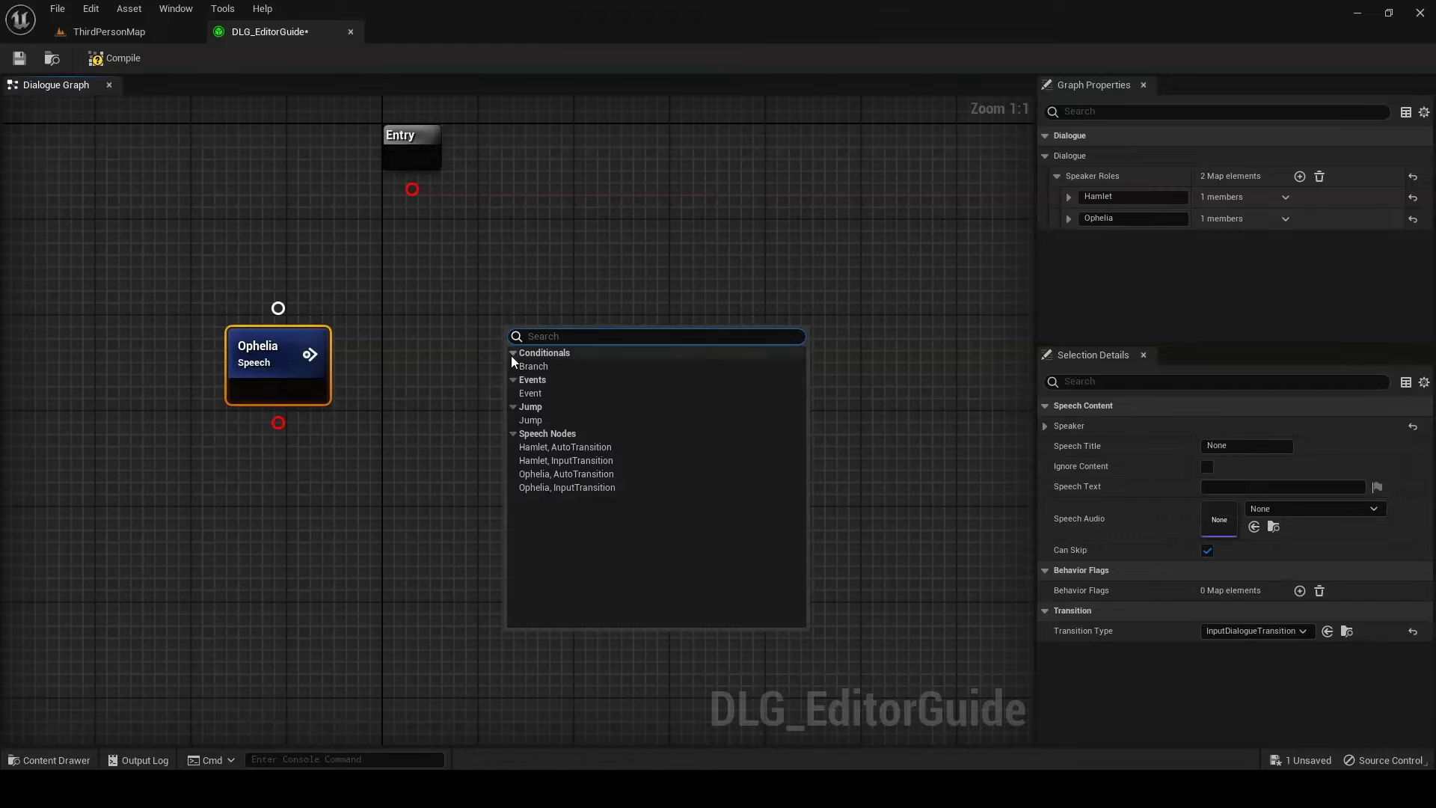
{"action": "left_click", "coordinate": [547, 469]}
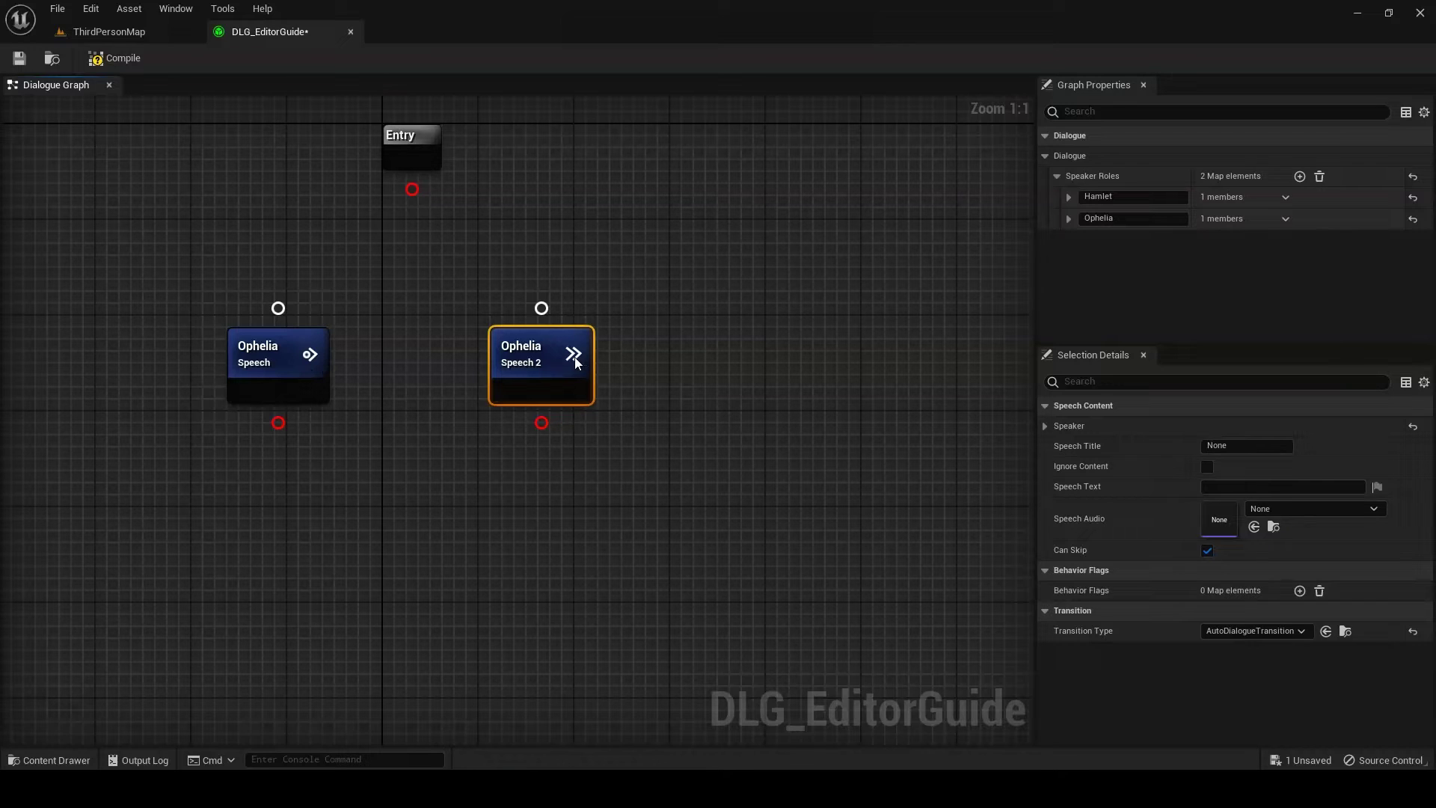
{"action": "left_click", "coordinate": [314, 369]}
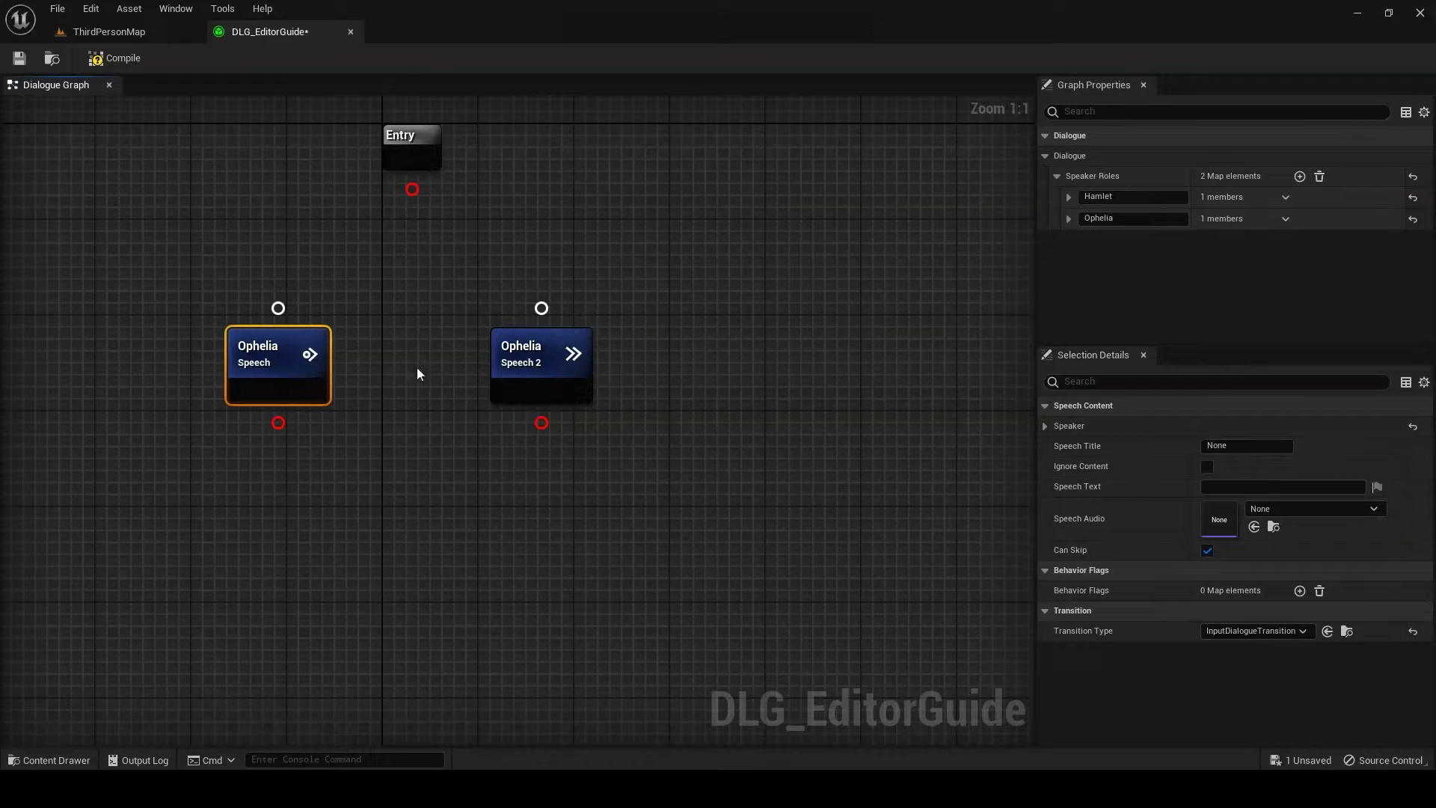
Set the first speech node's speaker to Hamlet and its transition to AutoDialogueTransition.
{"action": "left_click", "coordinate": [1044, 425]}
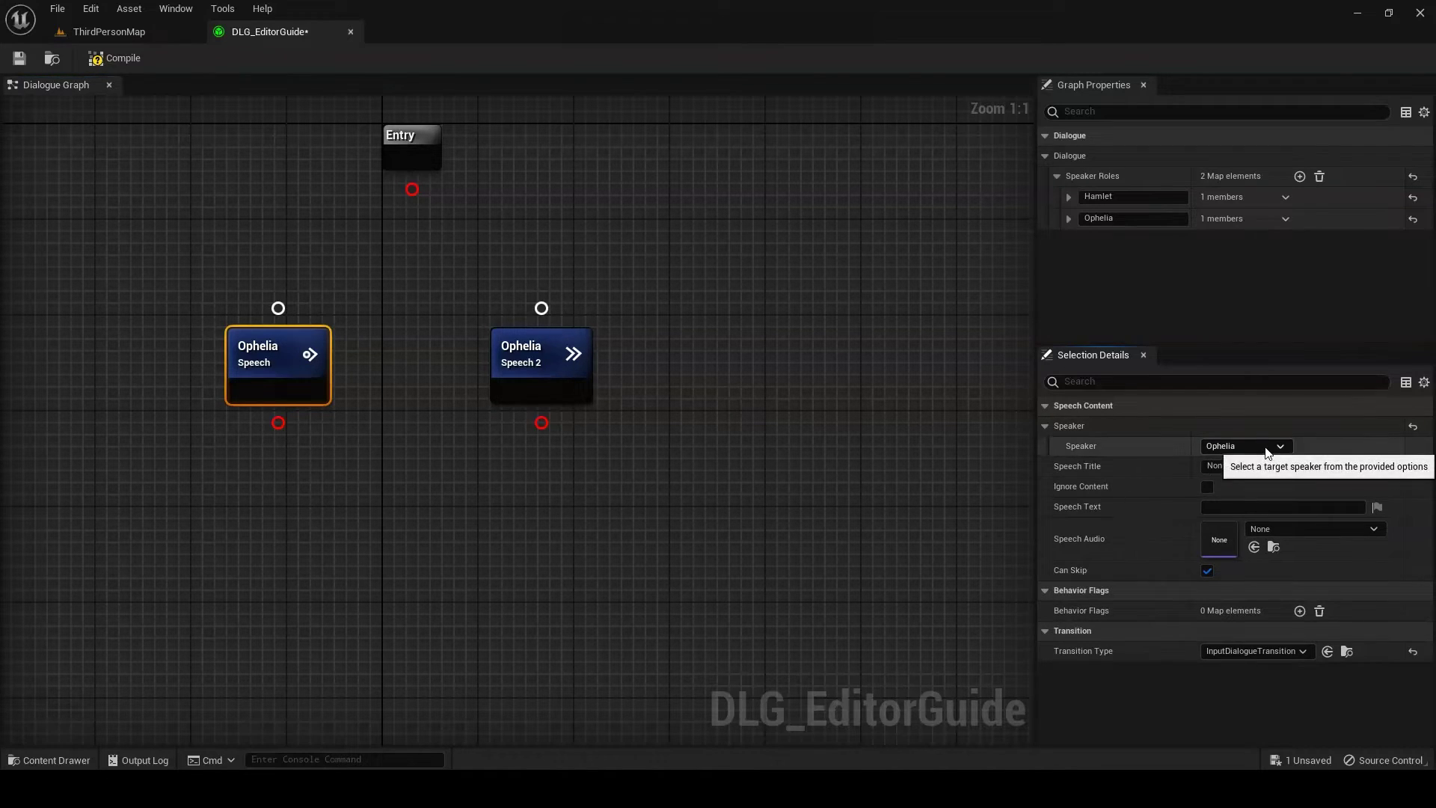
{"action": "left_click", "coordinate": [1243, 445]}
{"action": "left_click", "coordinate": [1252, 483]}
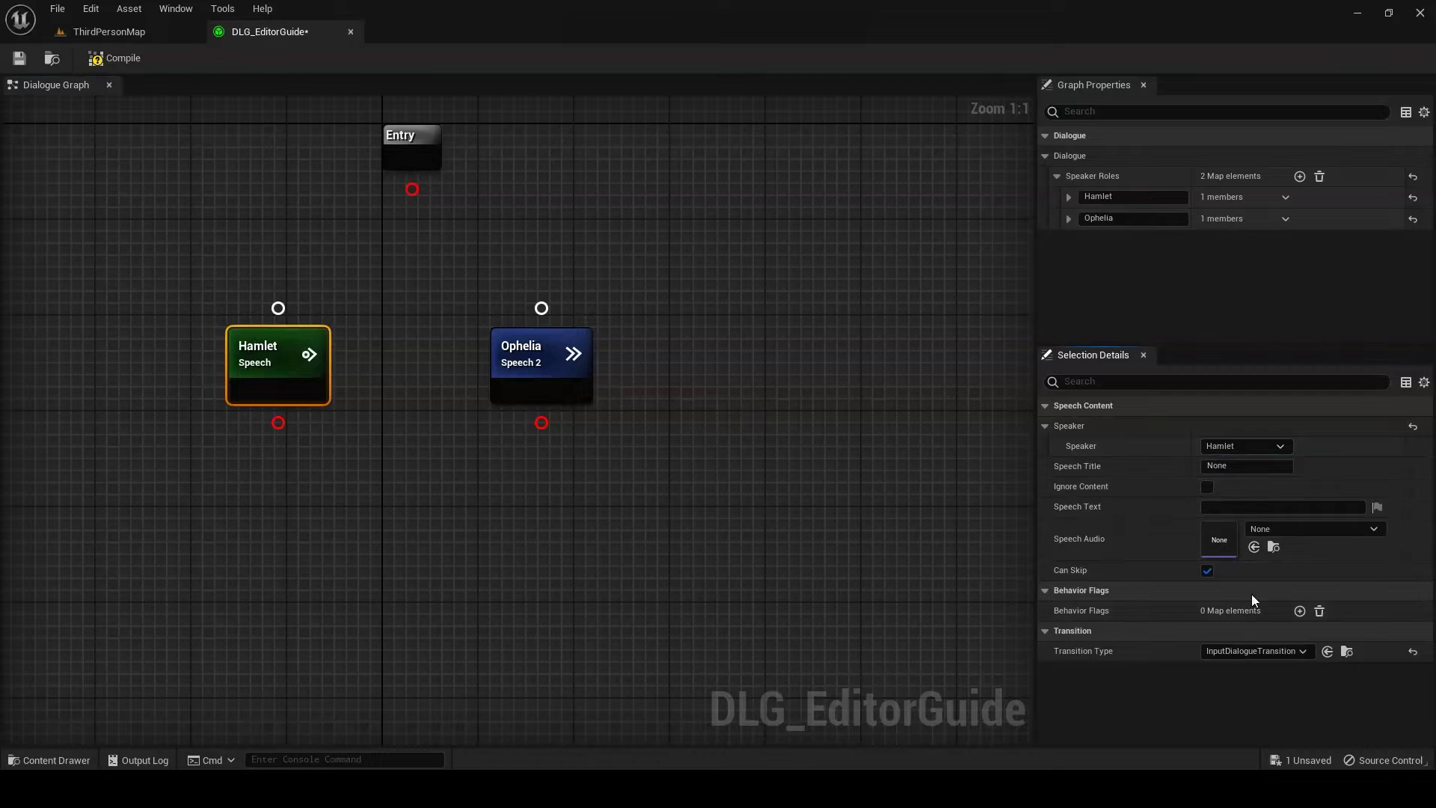
{"action": "left_click", "coordinate": [1245, 650]}
{"action": "left_click", "coordinate": [1246, 687]}
{"action": "left_click", "coordinate": [805, 560]}
{"action": "left_click", "coordinate": [572, 396]}
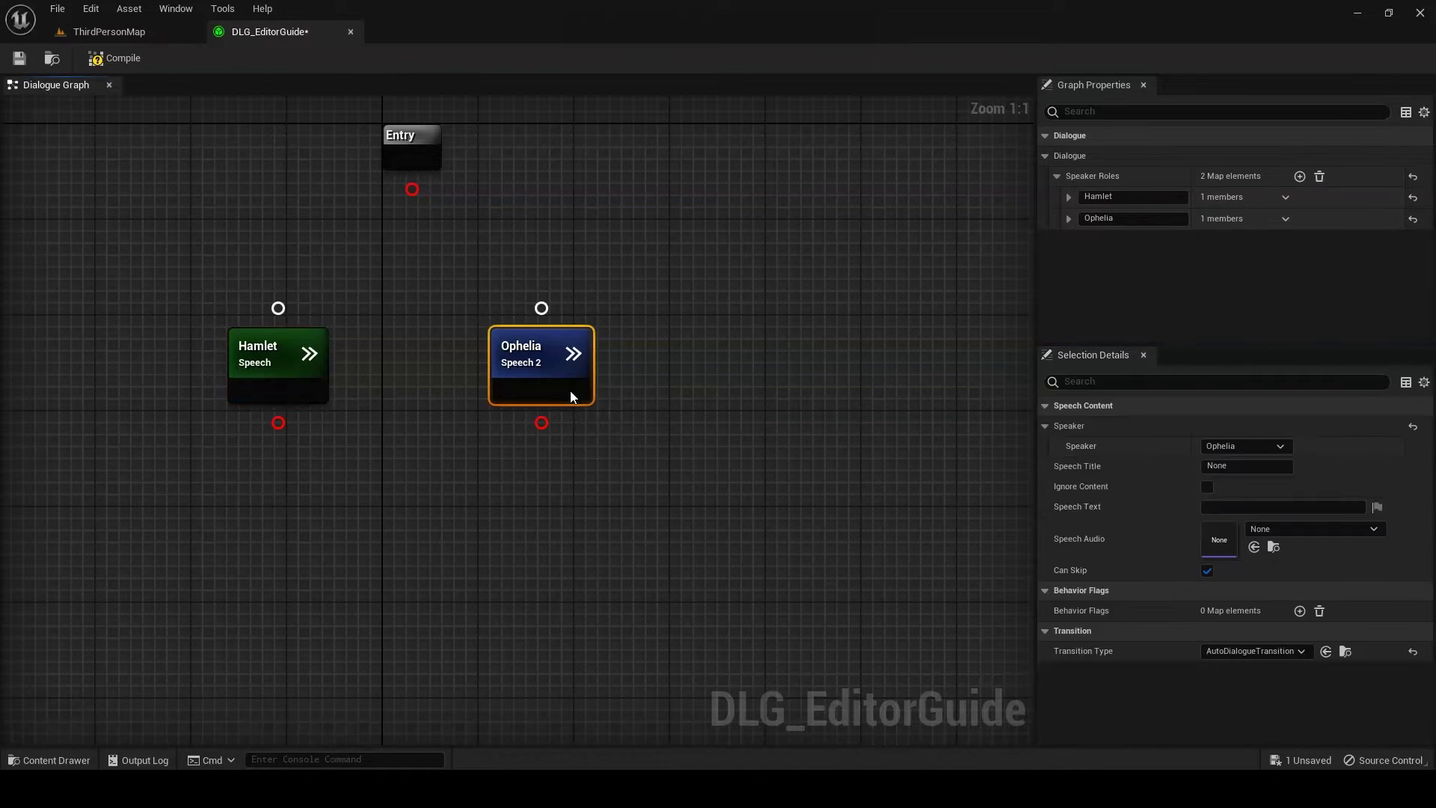
Give Ophelia's Speech 2 the title 'My Title' and text 'Hello world', leaving Speech Audio empty.
{"action": "left_click", "coordinate": [1245, 465]}
{"action": "type", "text": "My Title"}
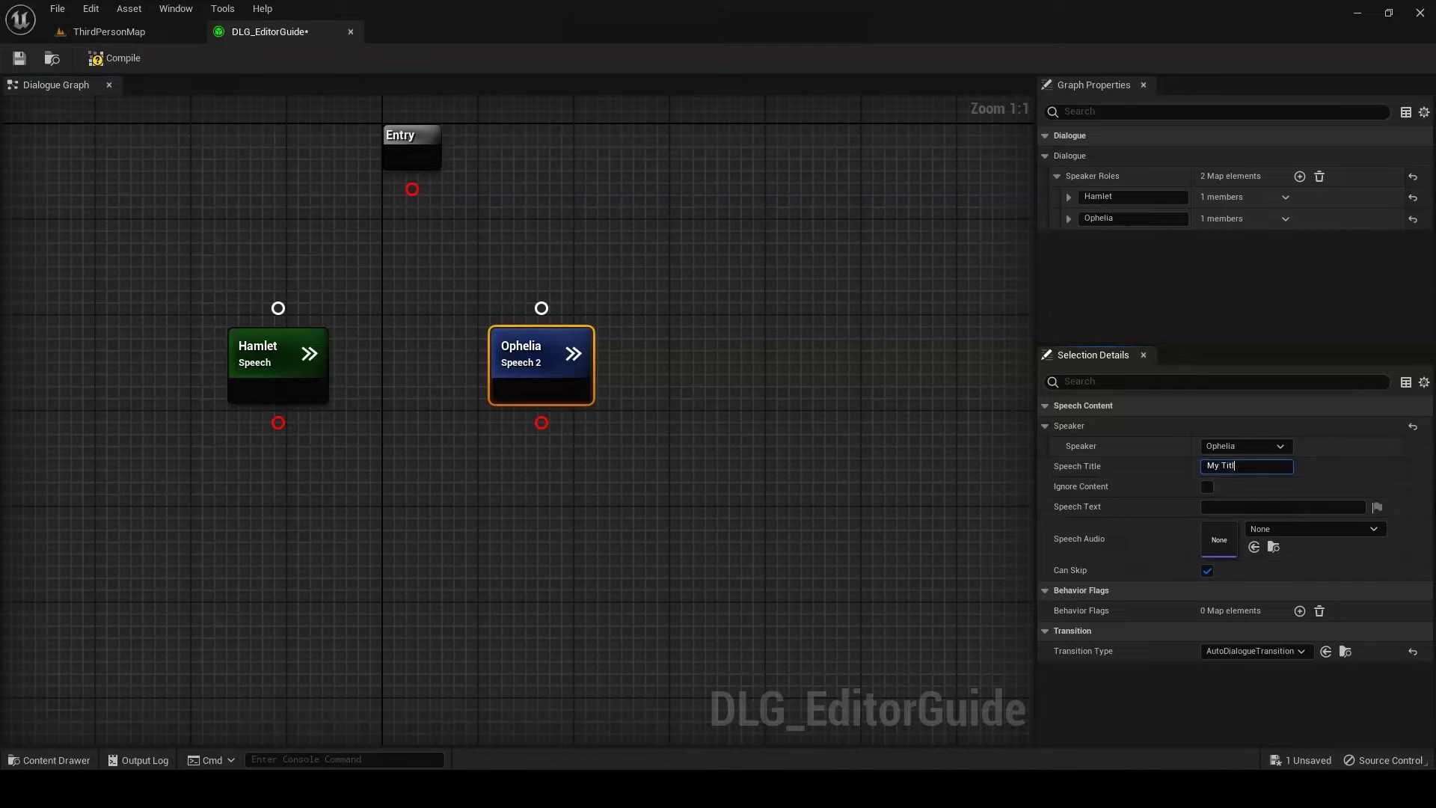
{"action": "key", "text": "Return"}
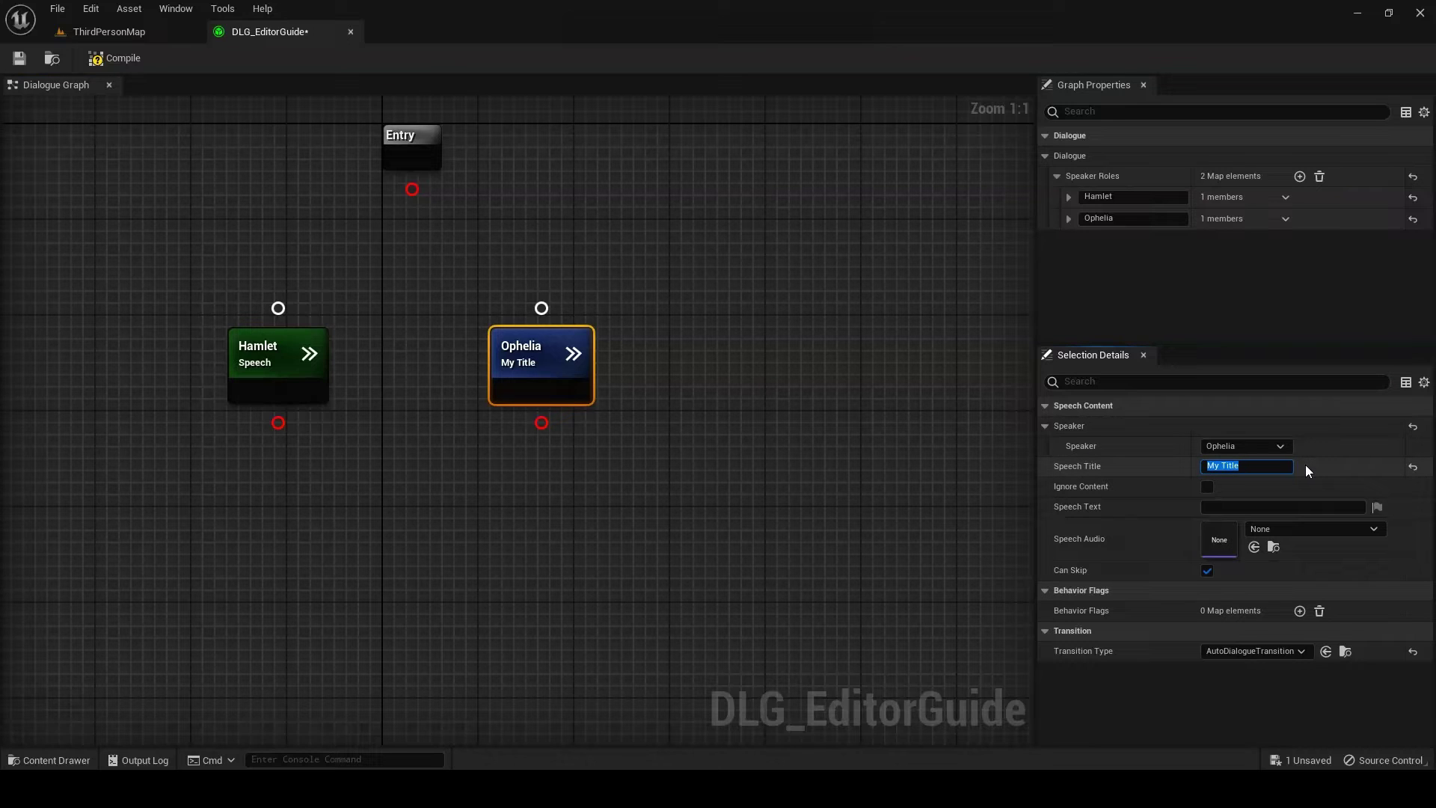
{"action": "left_click", "coordinate": [1285, 507]}
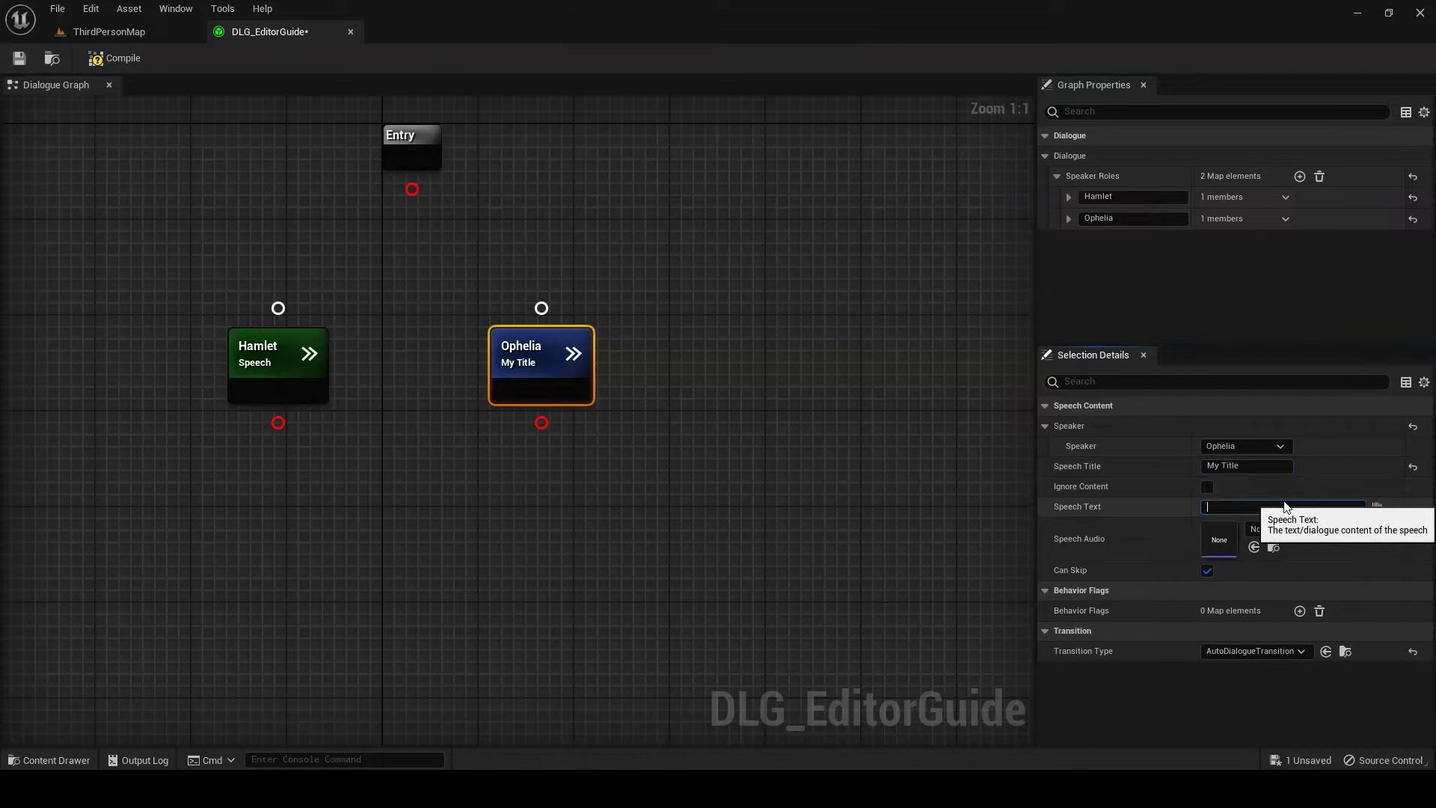
{"action": "type", "text": "Hello world"}
{"action": "key", "text": "Return"}
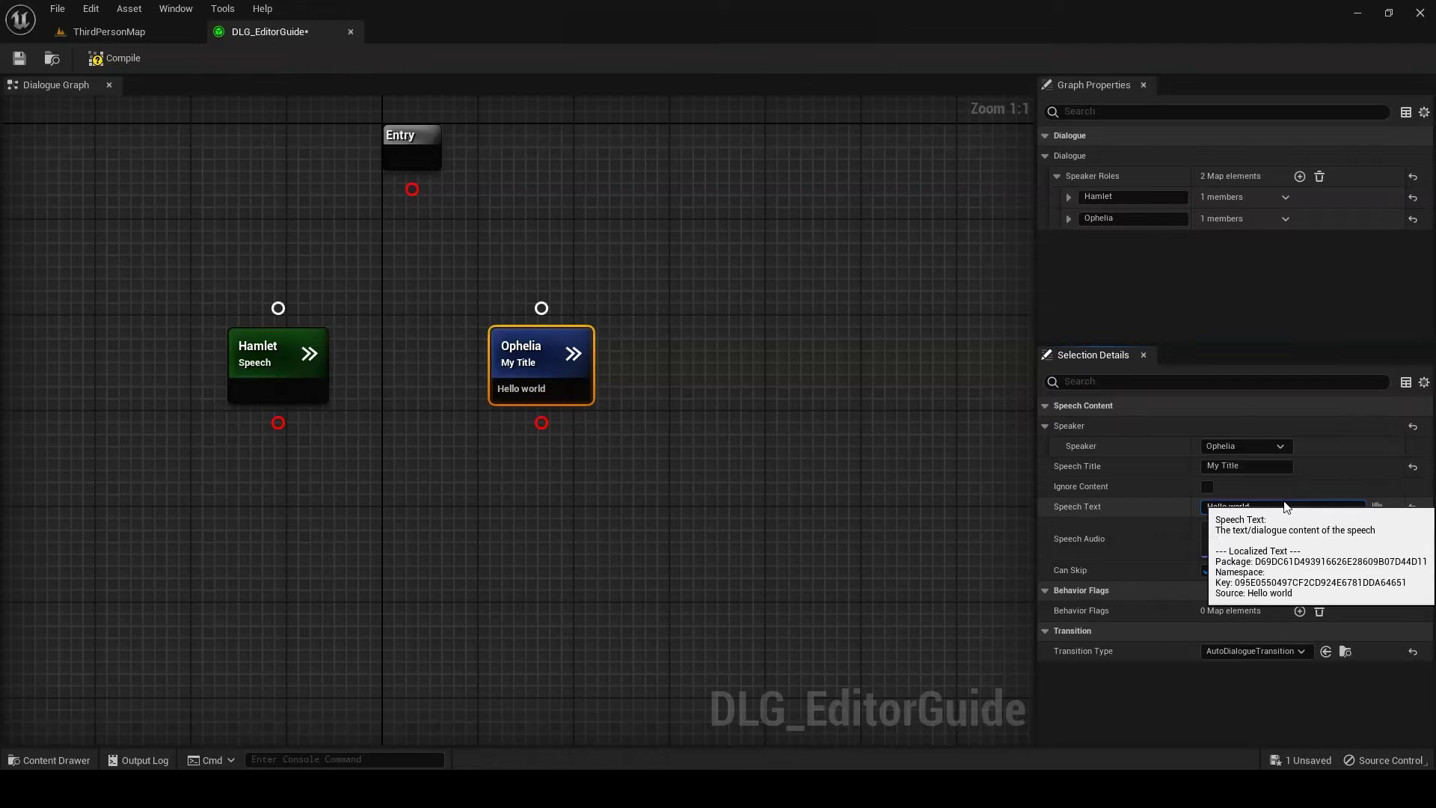
{"action": "left_click", "coordinate": [1299, 529]}
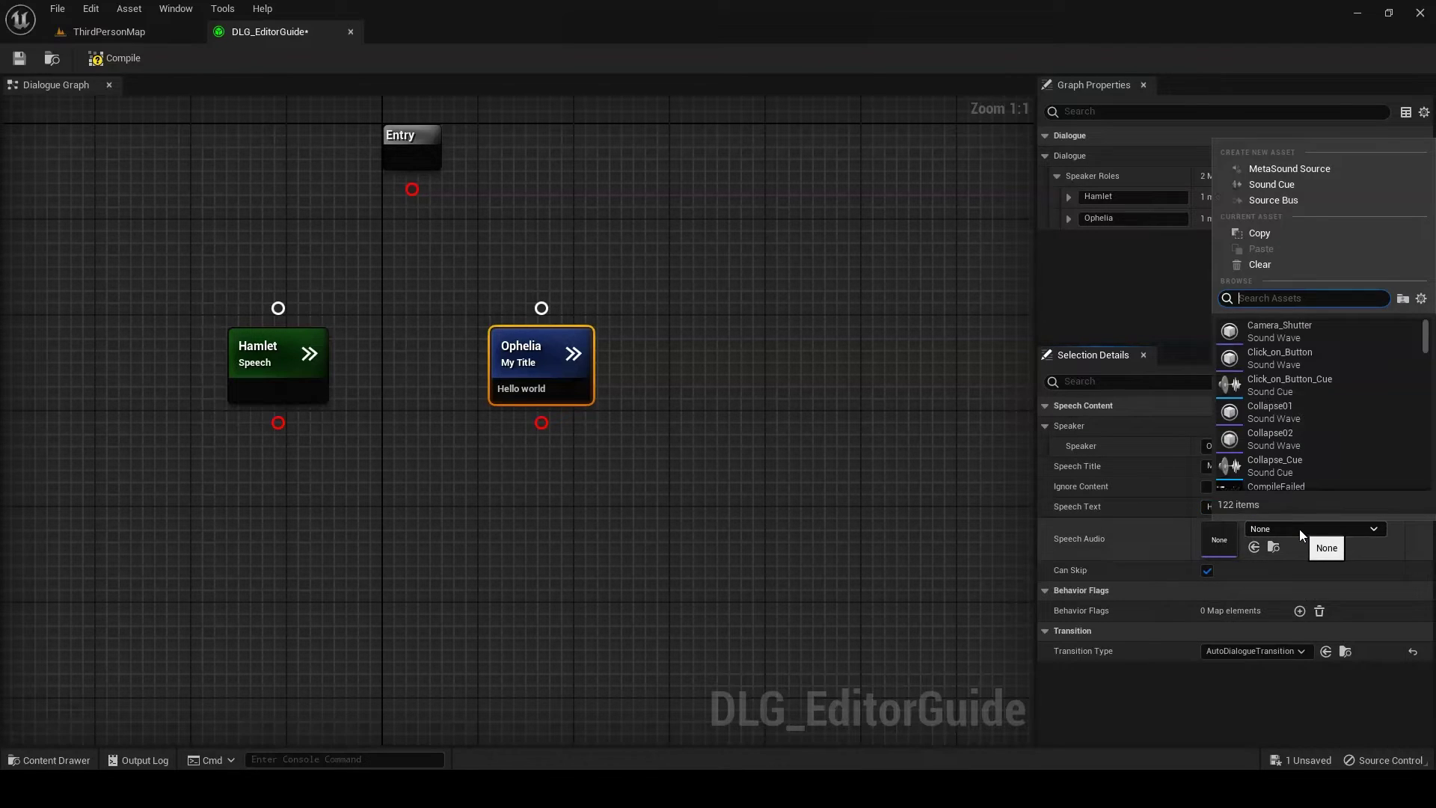
{"action": "left_click", "coordinate": [1299, 530]}
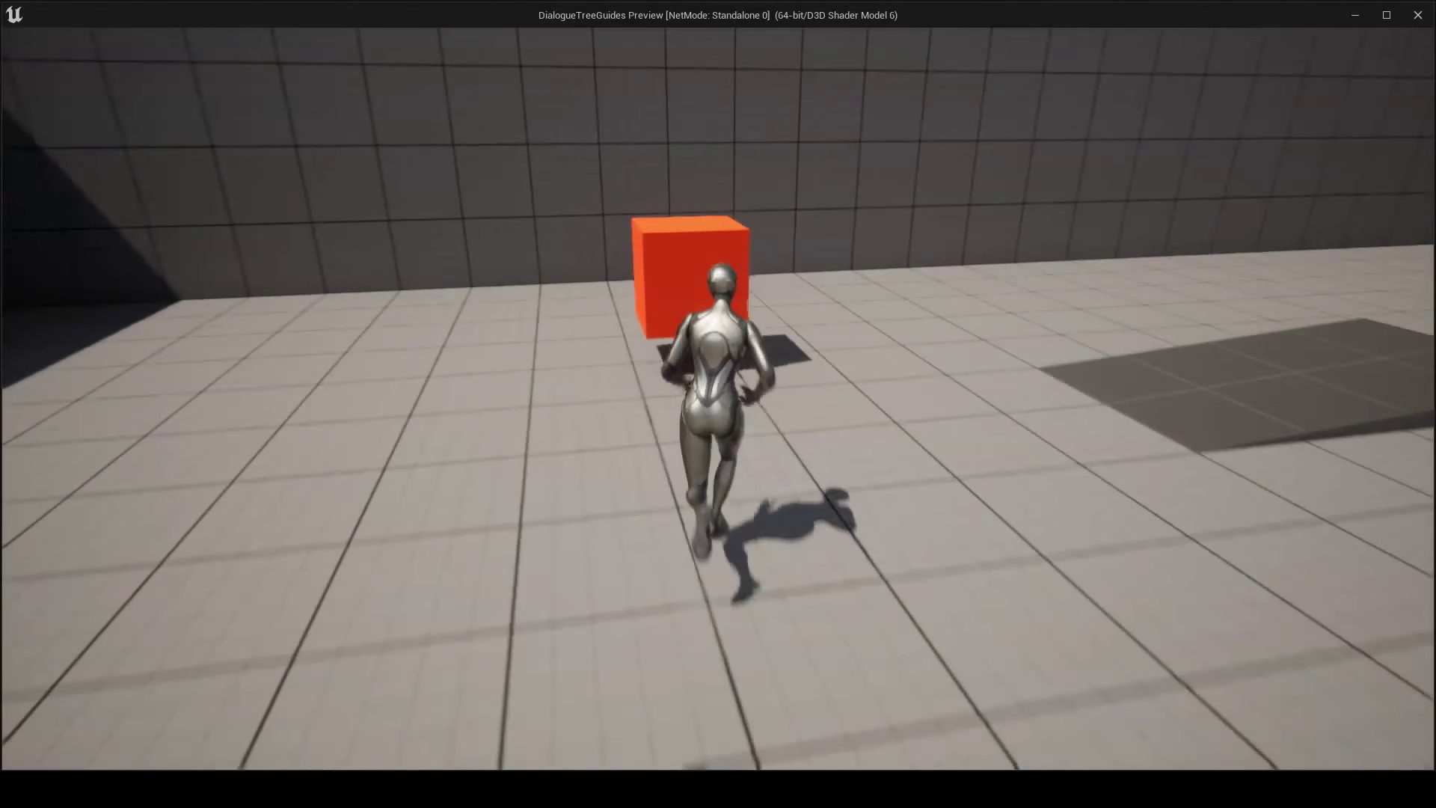
Start the dialogue at the red cube and advance through Hamlet's lines, expanding the speech log.
{"action": "key", "text": "w"}
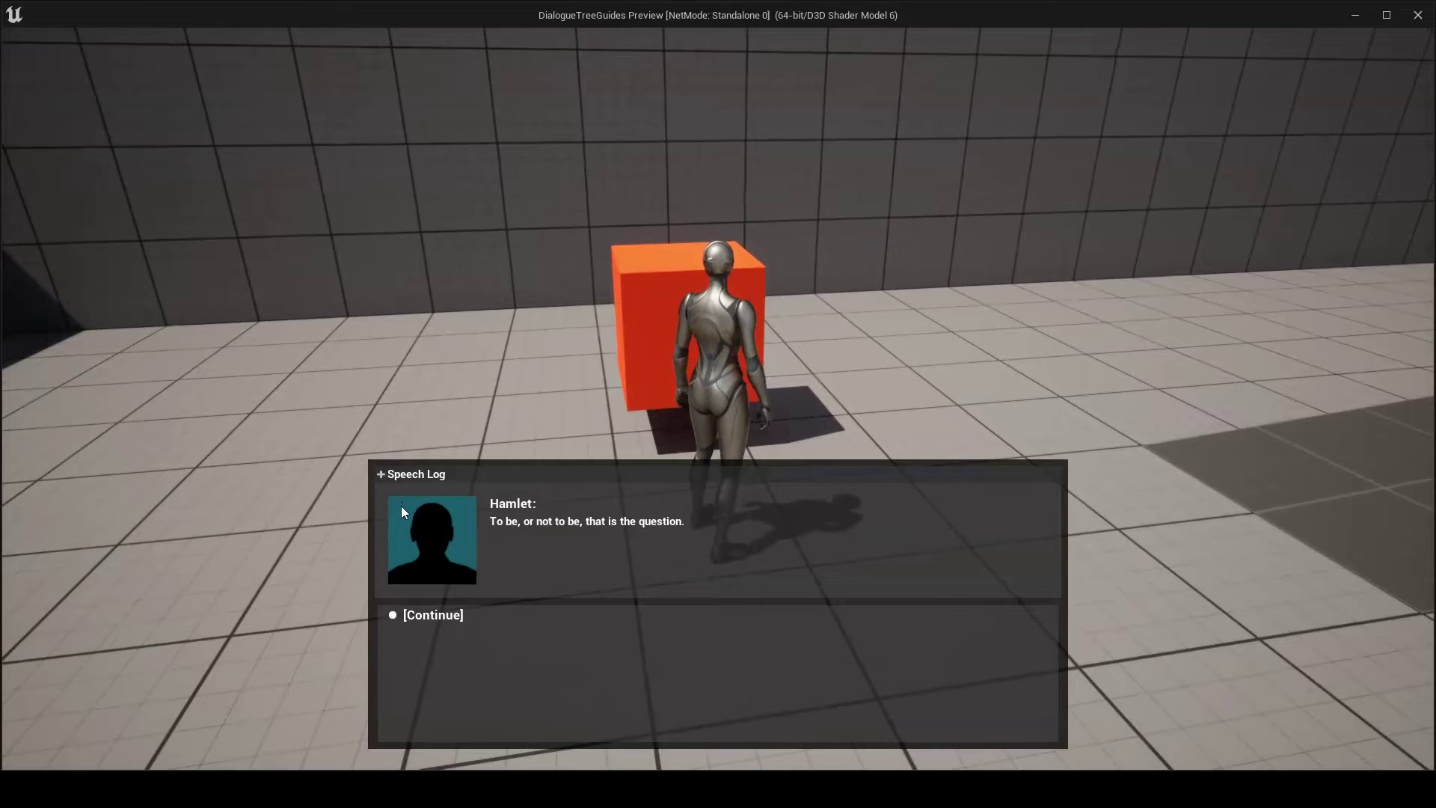
{"action": "left_click", "coordinate": [431, 616]}
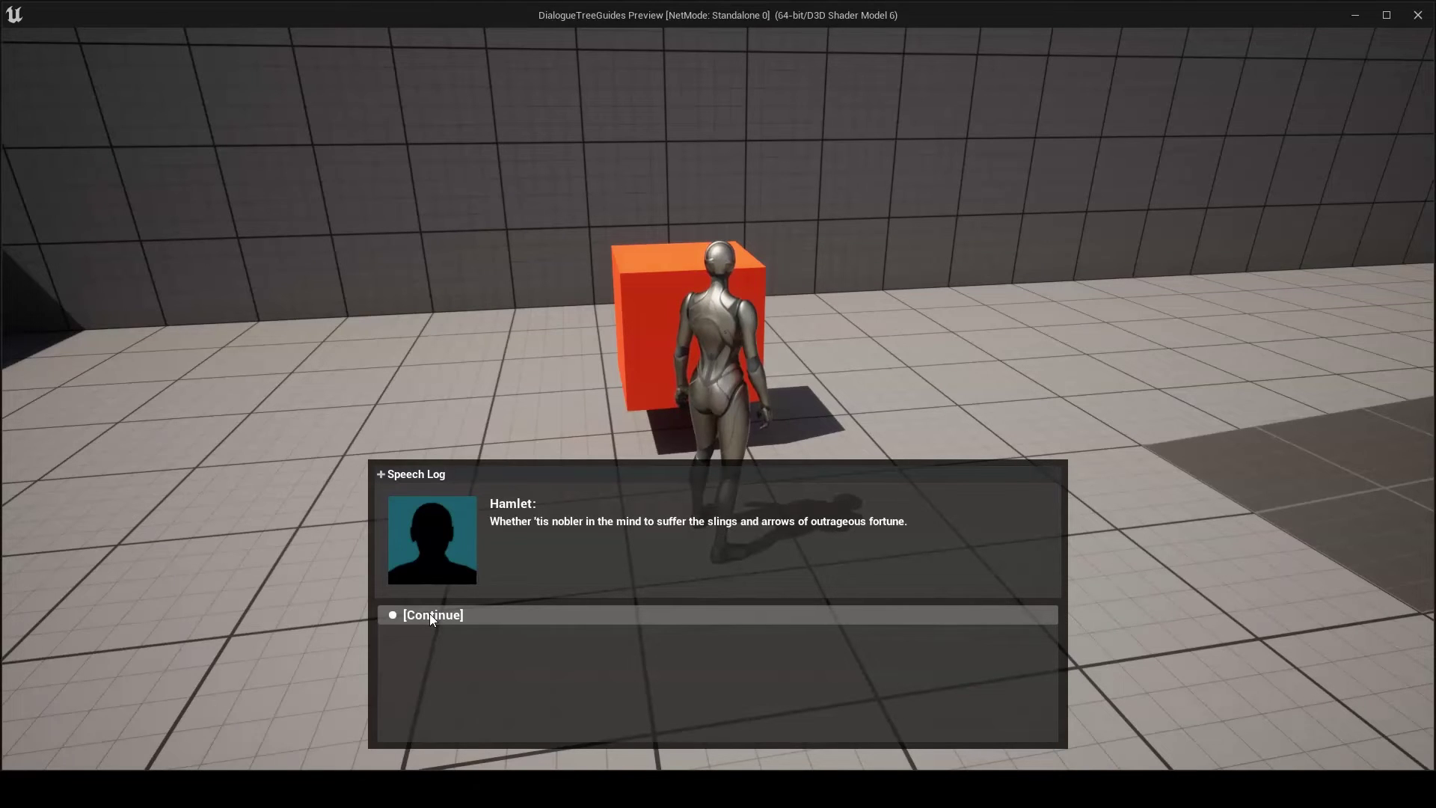
{"action": "left_click", "coordinate": [418, 474]}
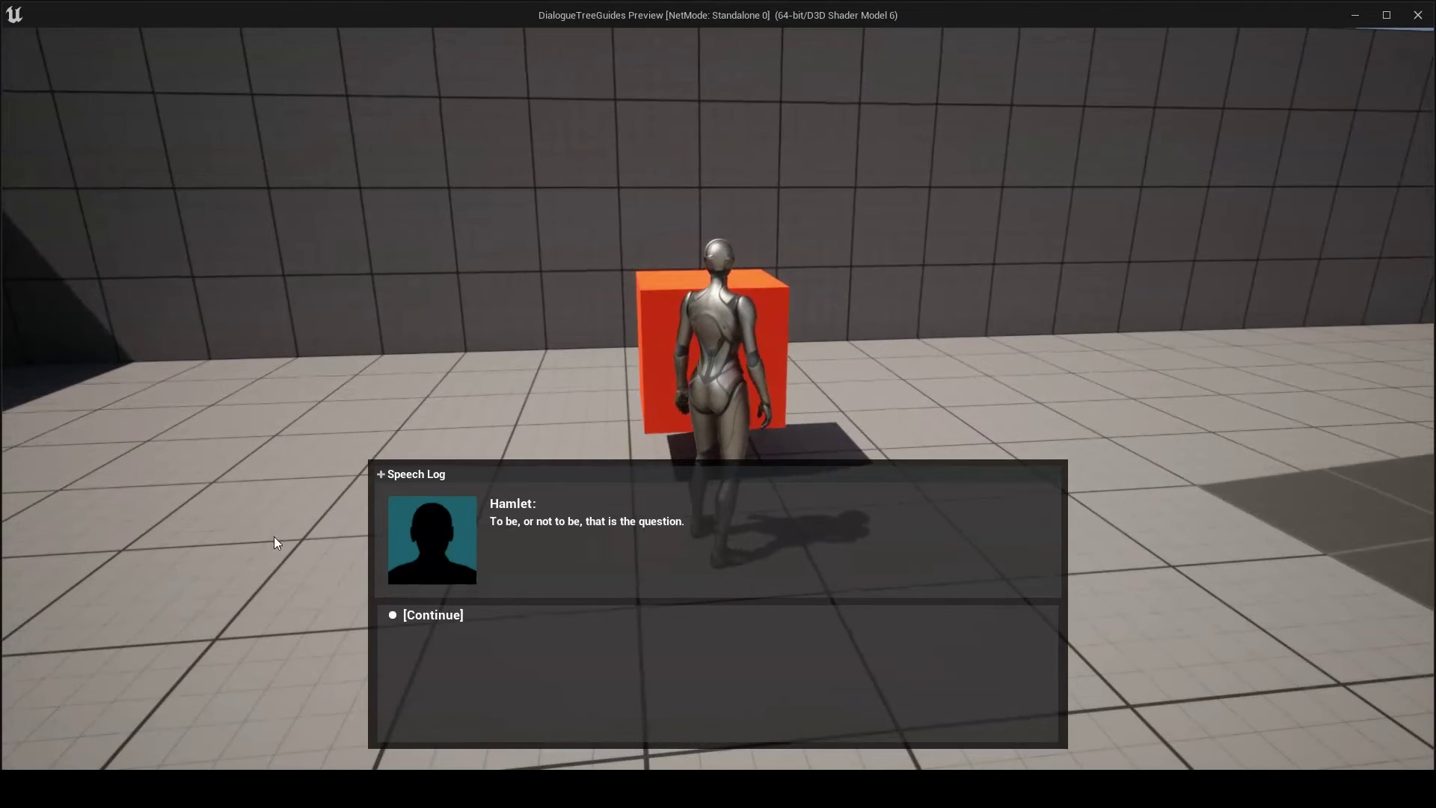
{"action": "left_click", "coordinate": [446, 614]}
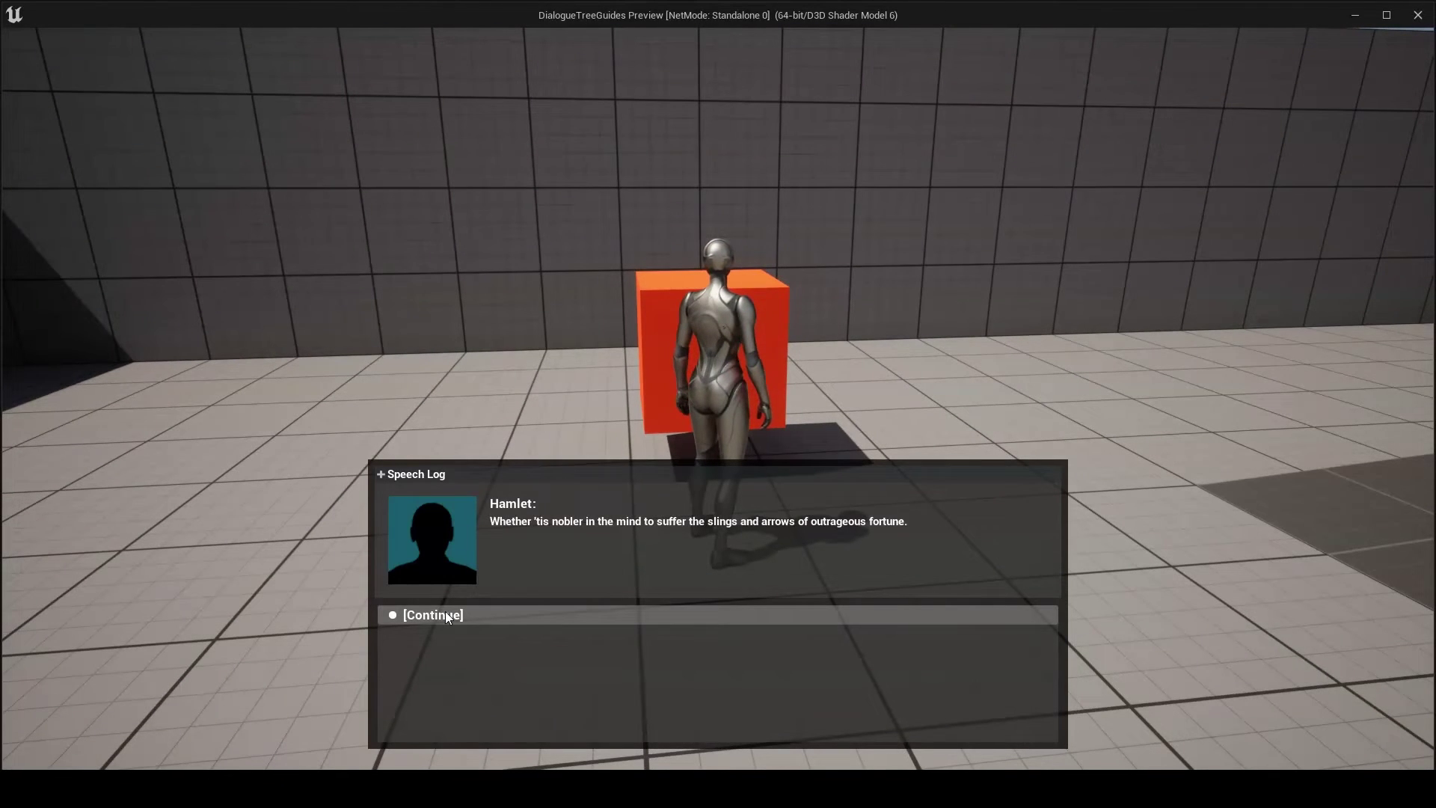
{"action": "left_click", "coordinate": [446, 613]}
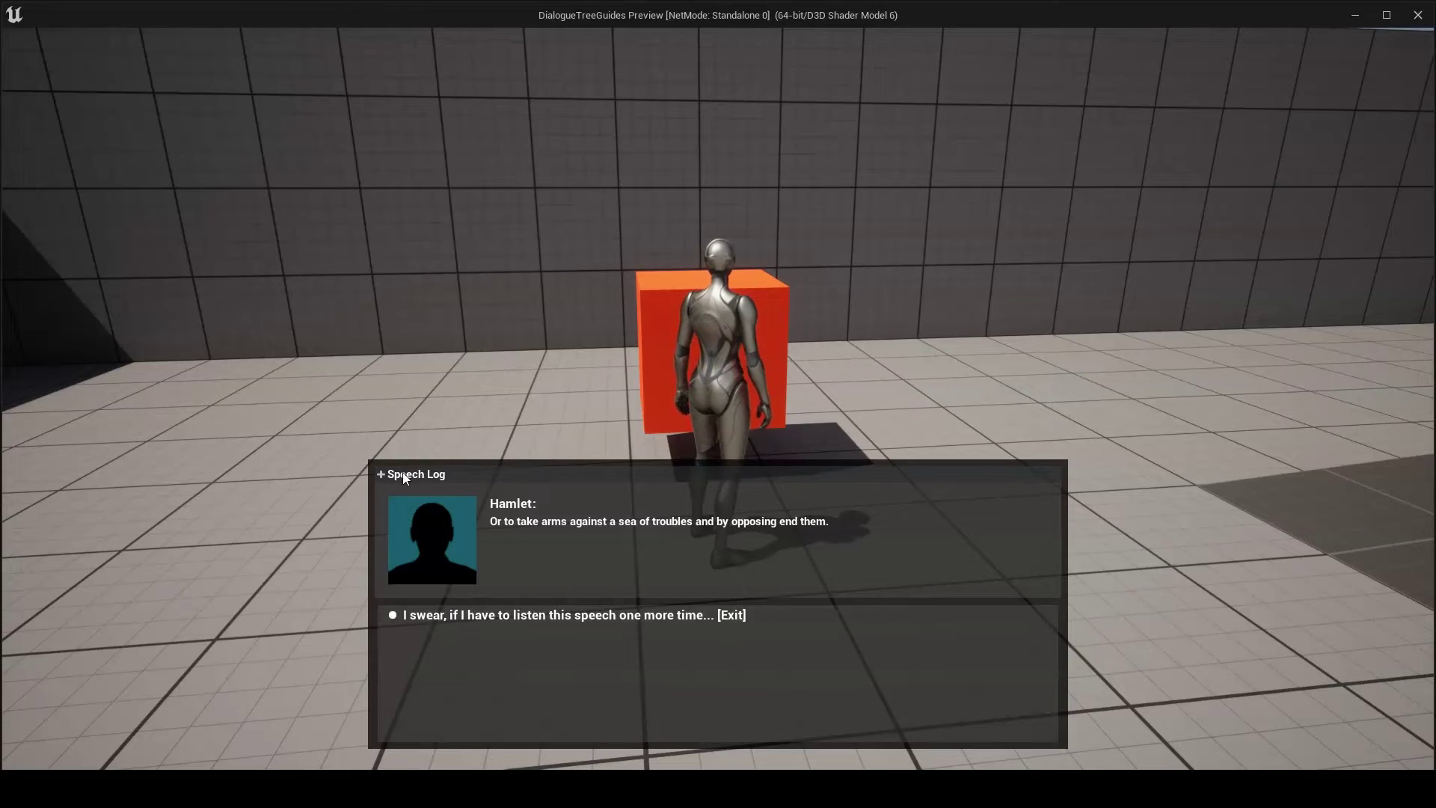
{"action": "left_click", "coordinate": [404, 475]}
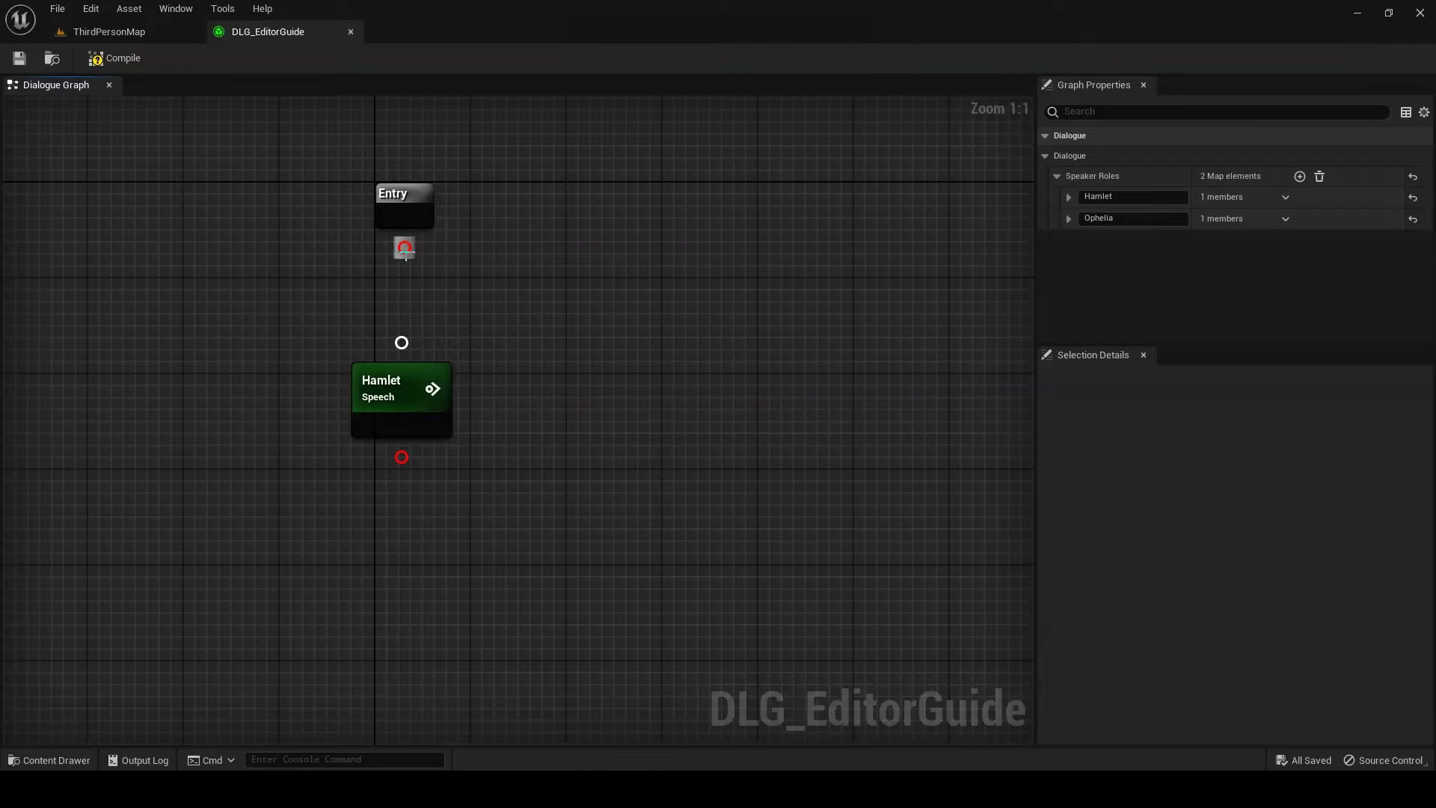
Link Entry to Hamlet's speech node and pull a new link from Hamlet for response nodes.
{"action": "left_click_drag", "start_coordinate": [404, 248], "coordinate": [403, 344]}
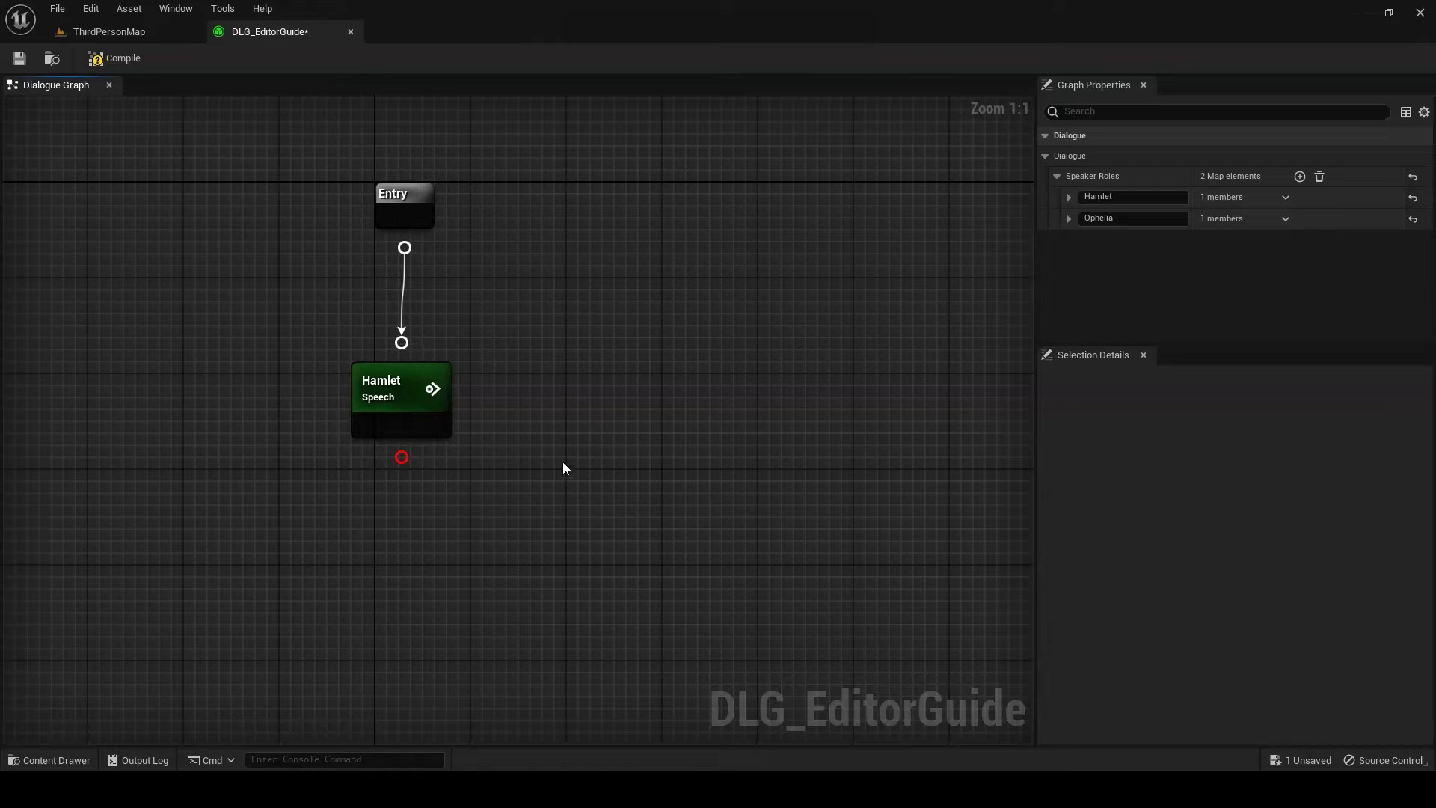
{"action": "right_click_drag", "start_coordinate": [561, 330], "coordinate": [560, 221]}
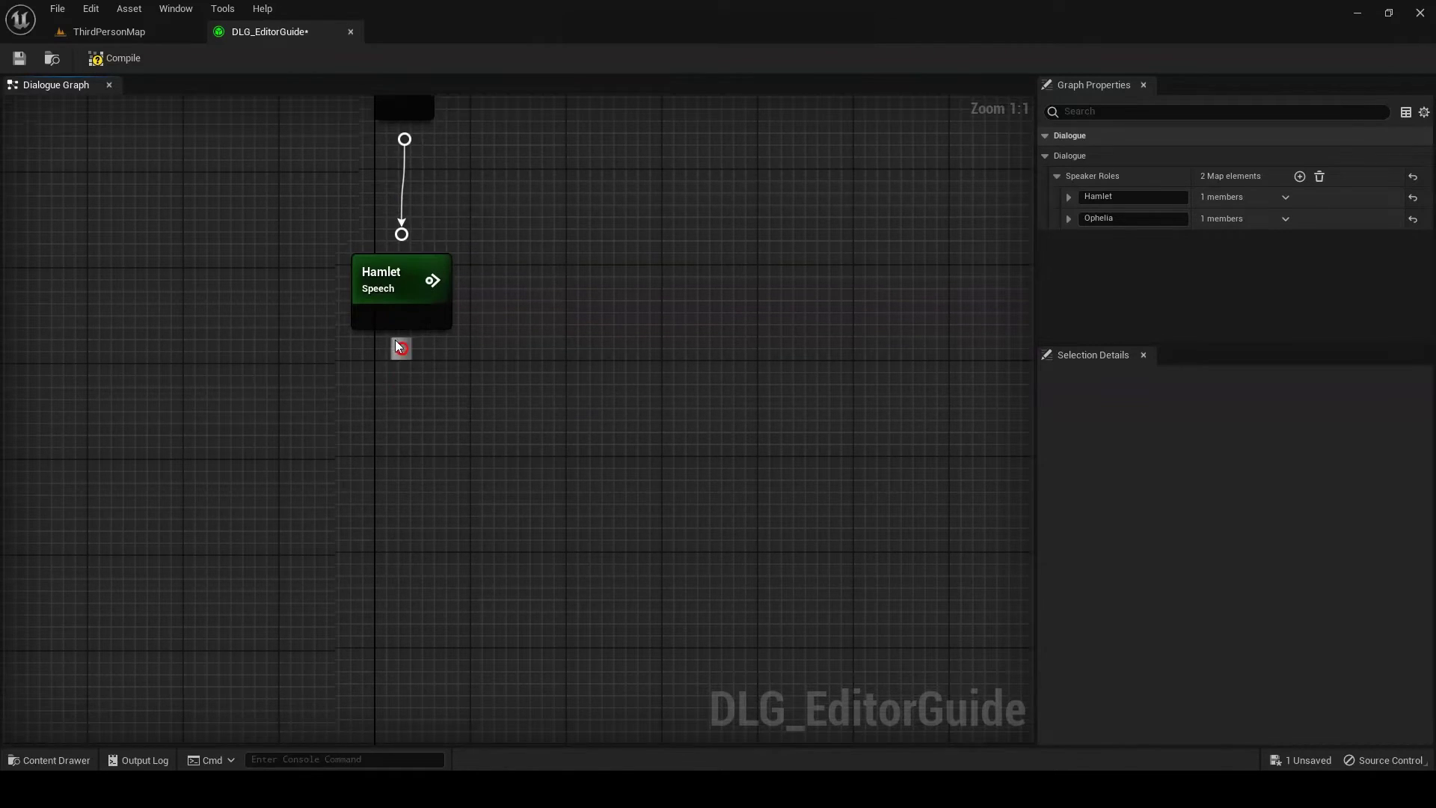
{"action": "left_click_drag", "start_coordinate": [402, 348], "coordinate": [398, 482]}
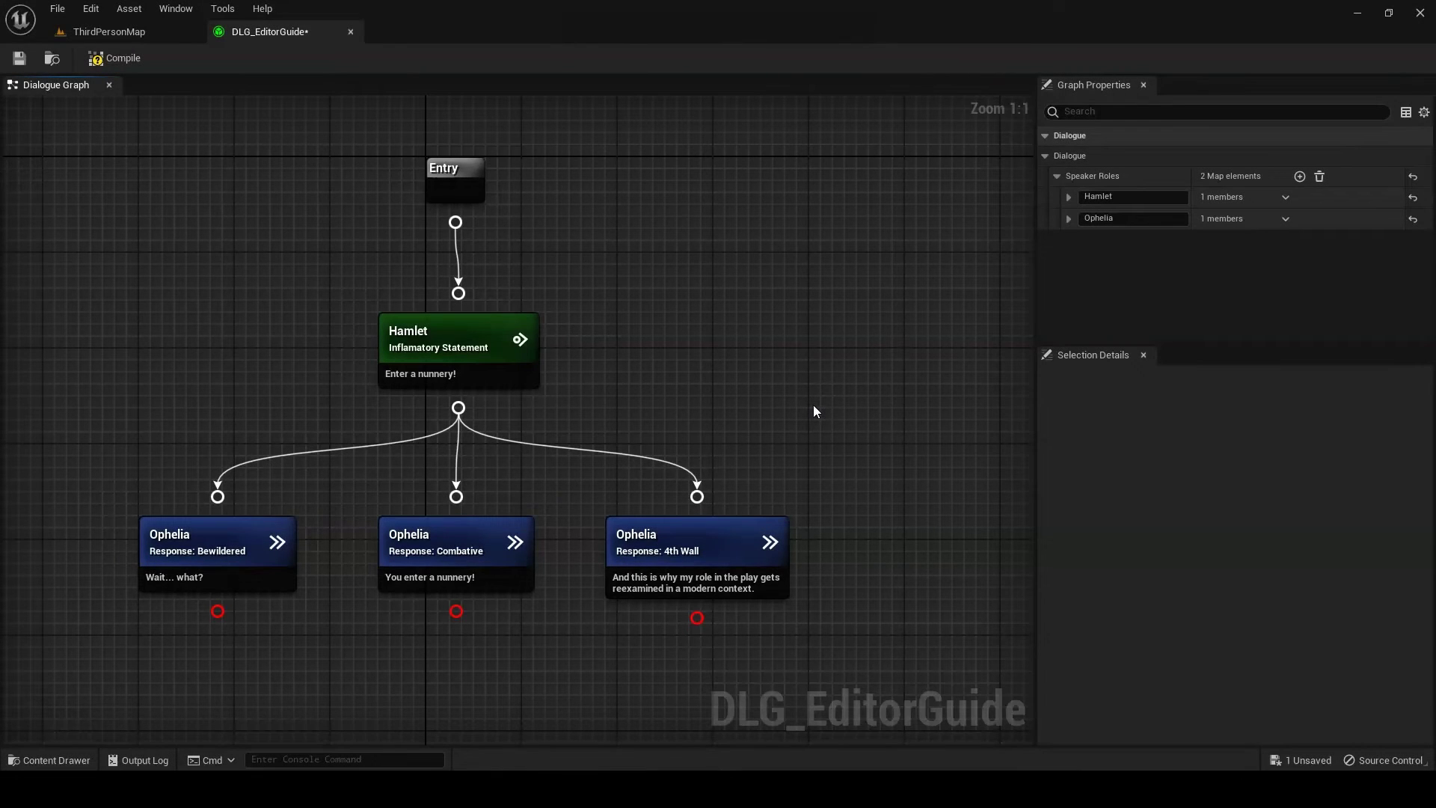
Inspect Hamlet's Inflammatory Statement and Ophelia's Bewildered, Combative and 4th Wall responses.
{"action": "left_click", "coordinate": [523, 380]}
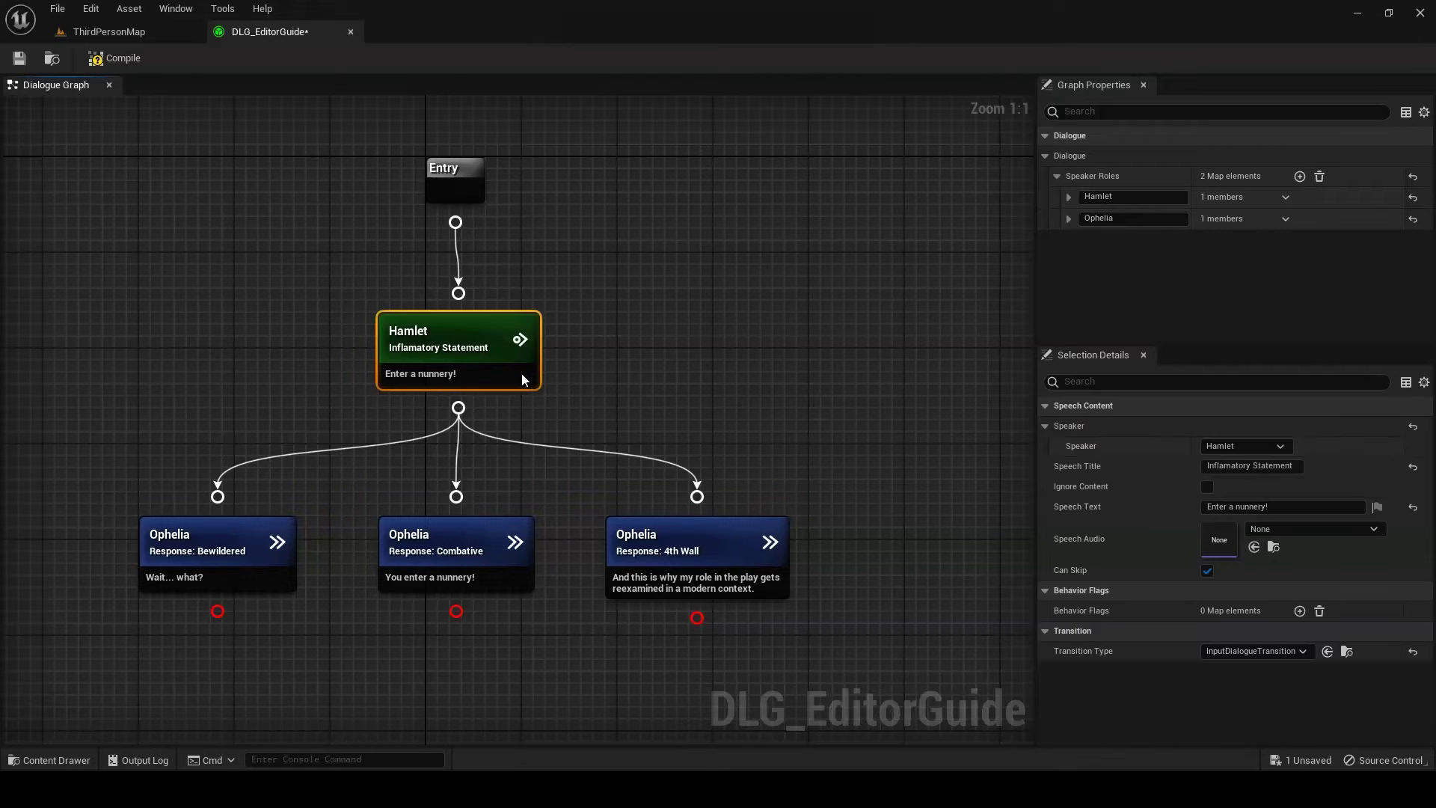
{"action": "left_click", "coordinate": [232, 541]}
{"action": "left_click", "coordinate": [450, 543]}
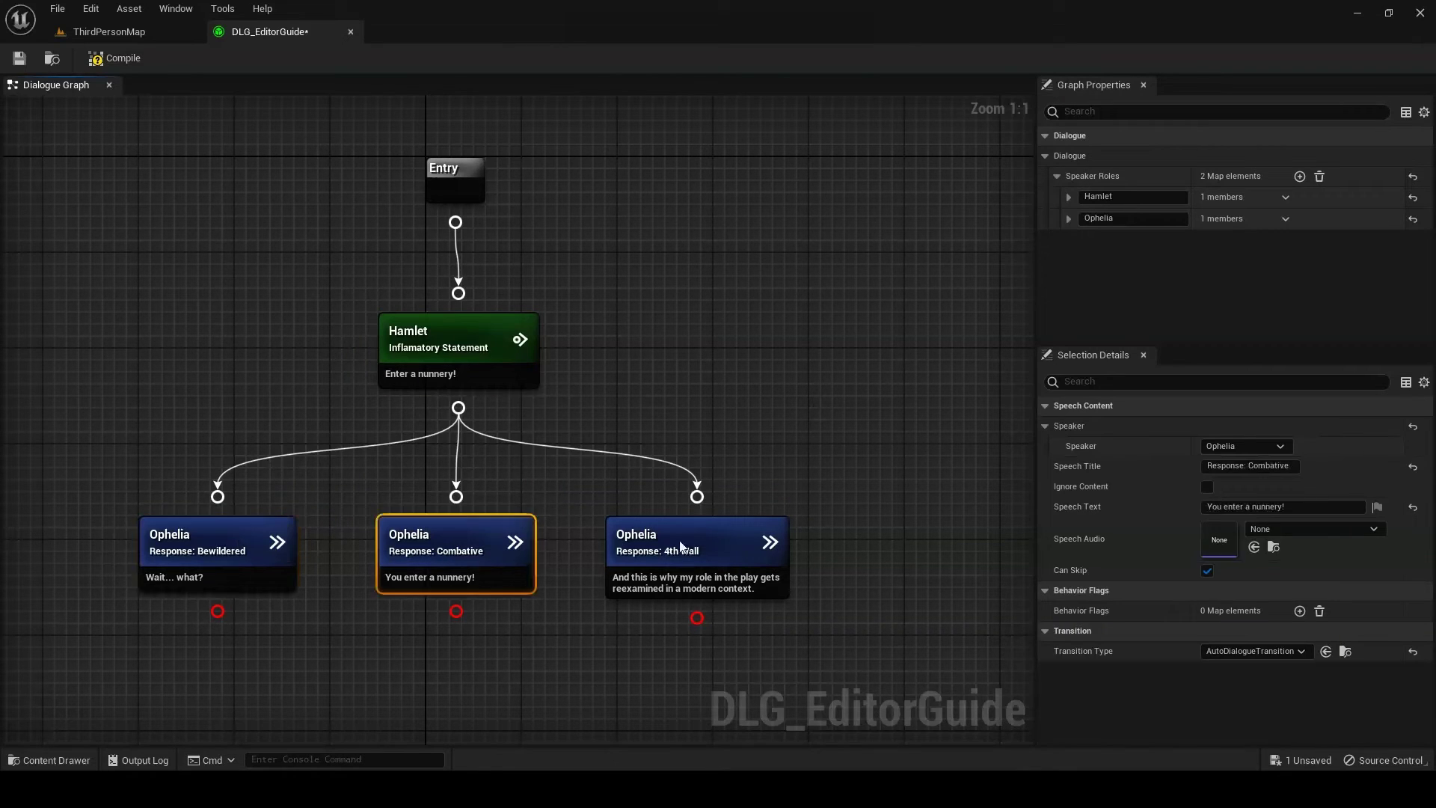
{"action": "left_click", "coordinate": [716, 541]}
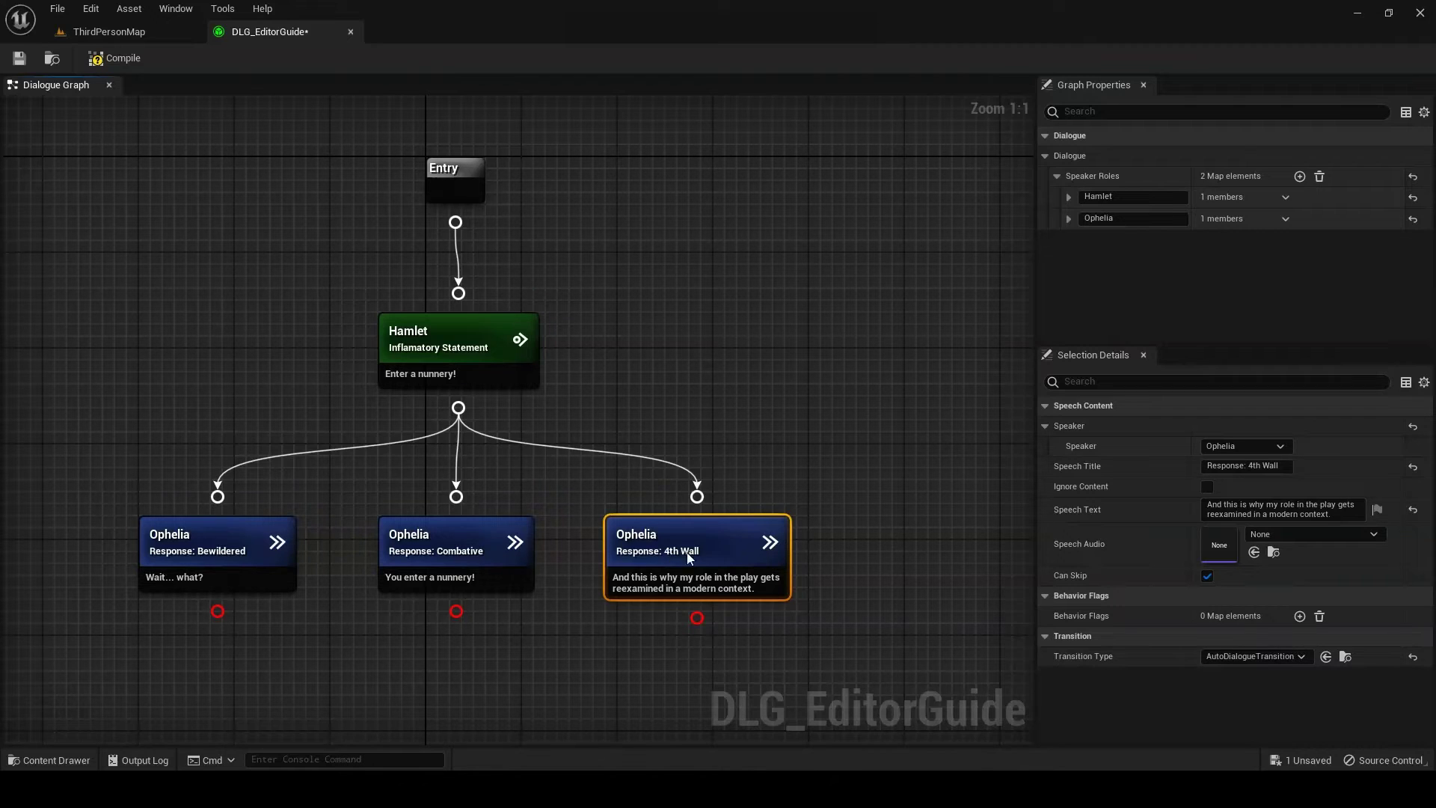
Break the link between Hamlet and Ophelia's 4th Wall response.
{"action": "right_click", "coordinate": [734, 535]}
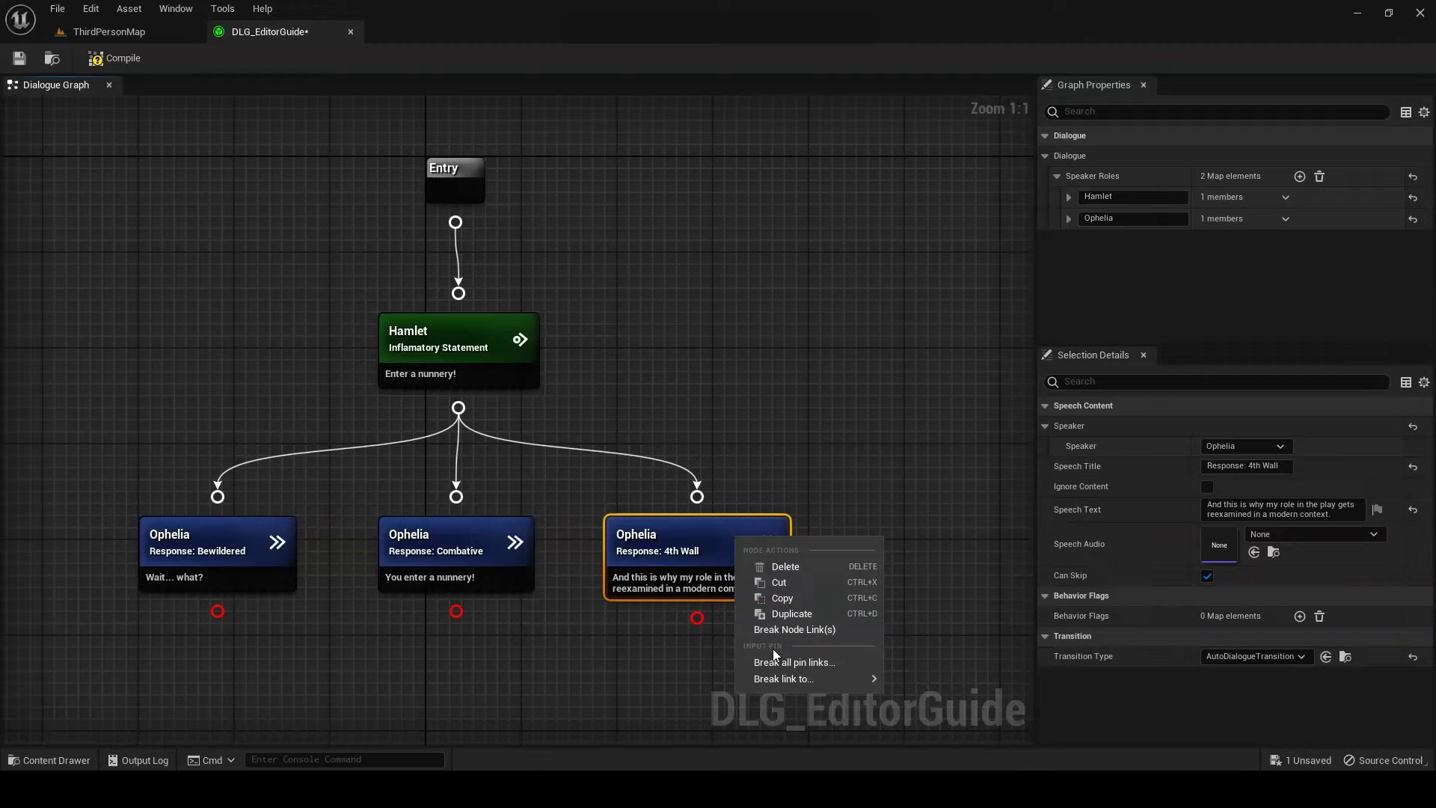
{"action": "mouse_move", "coordinate": [778, 677]}
{"action": "left_click", "coordinate": [936, 695]}
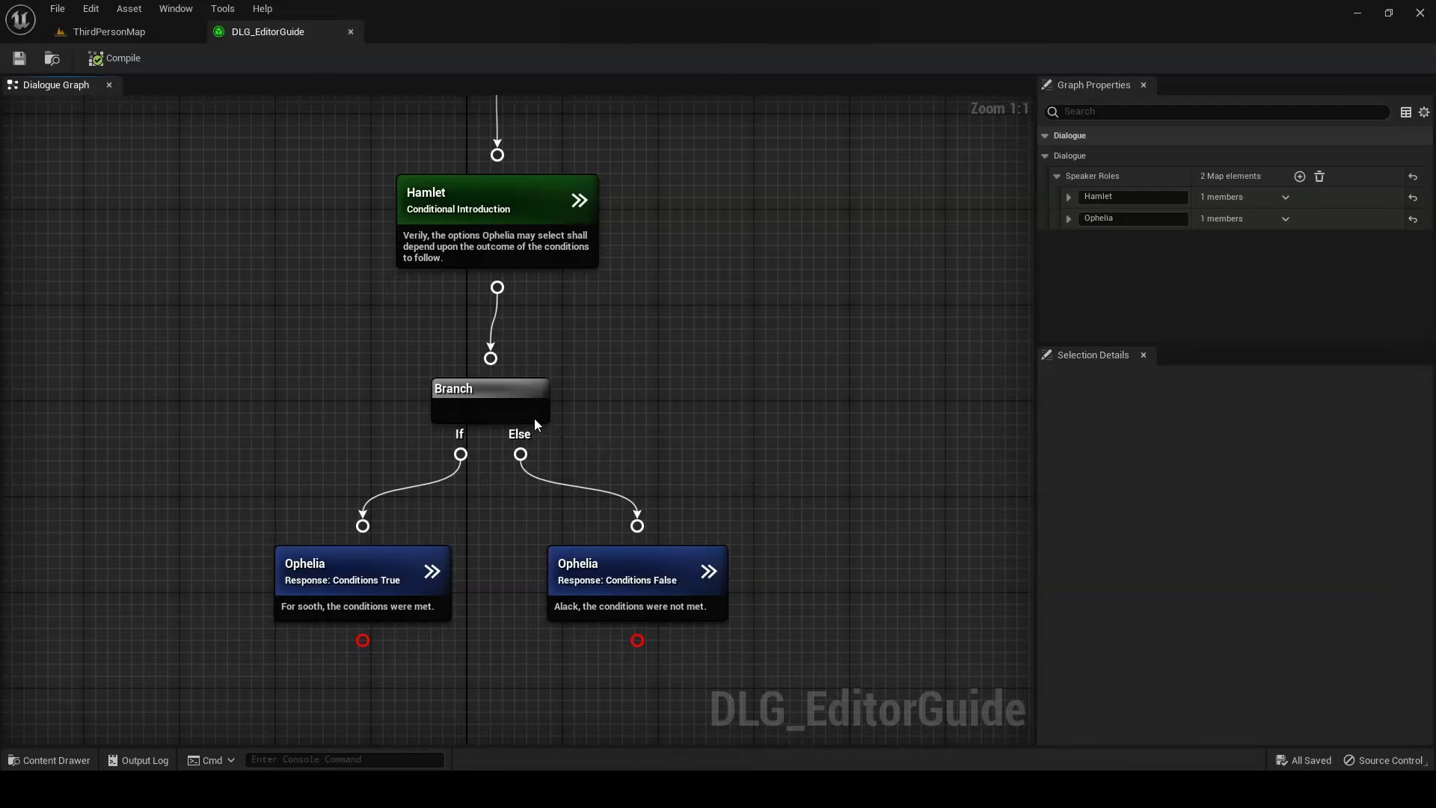
Add three conditions to the Branch node and make the first a Node Visited Query.
{"action": "left_click", "coordinate": [536, 425]}
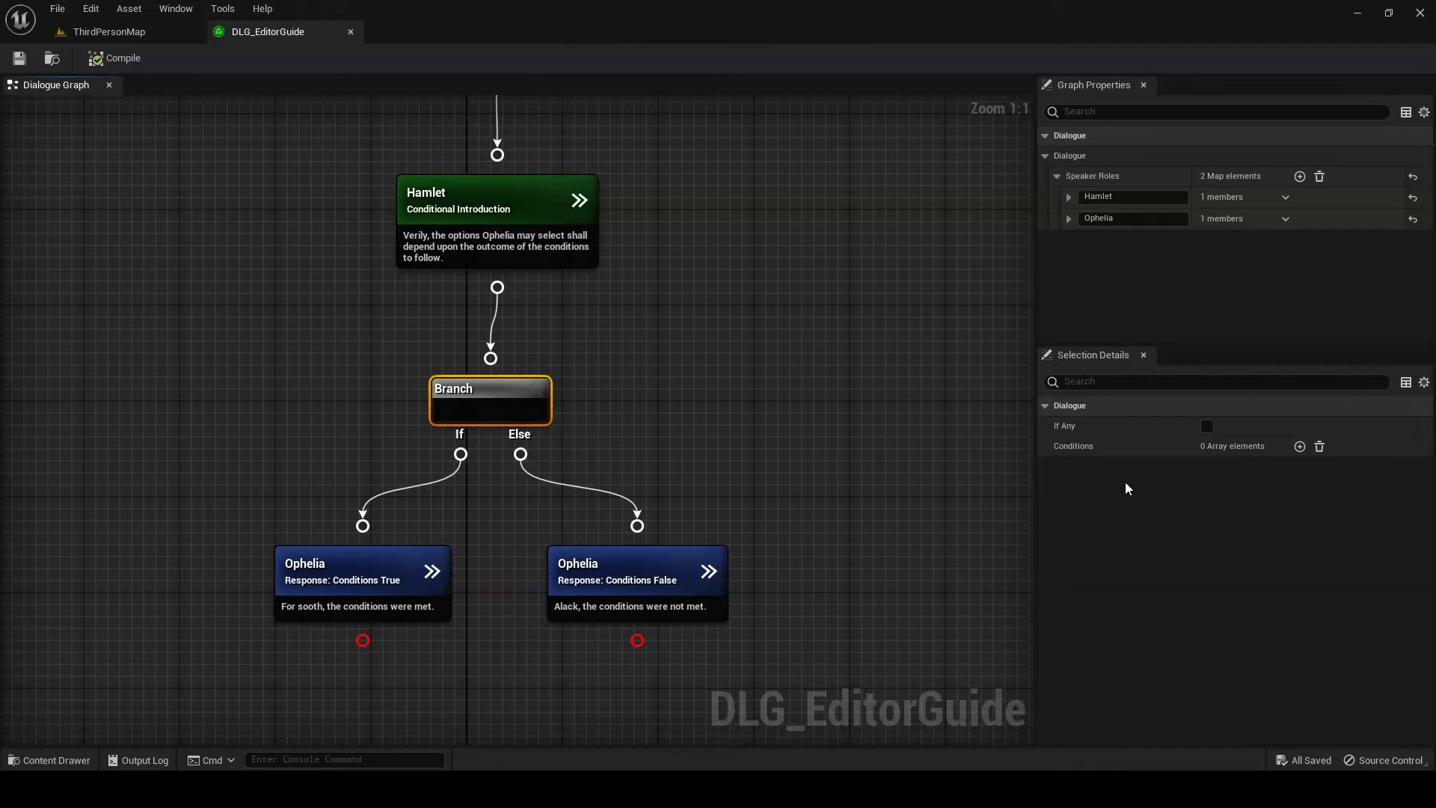
{"action": "left_click", "coordinate": [1300, 446]}
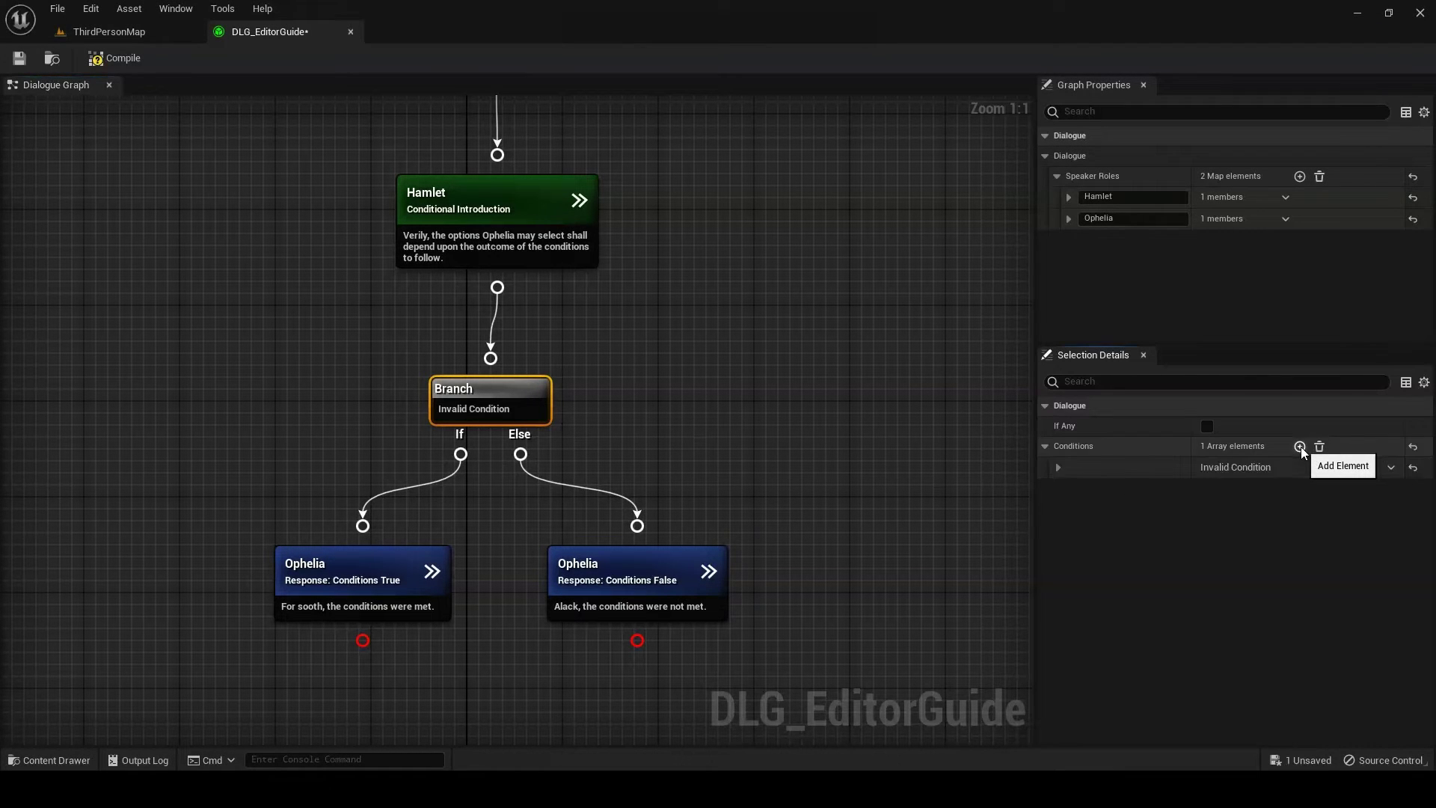
{"action": "left_click", "coordinate": [1299, 446]}
{"action": "left_click", "coordinate": [1300, 447]}
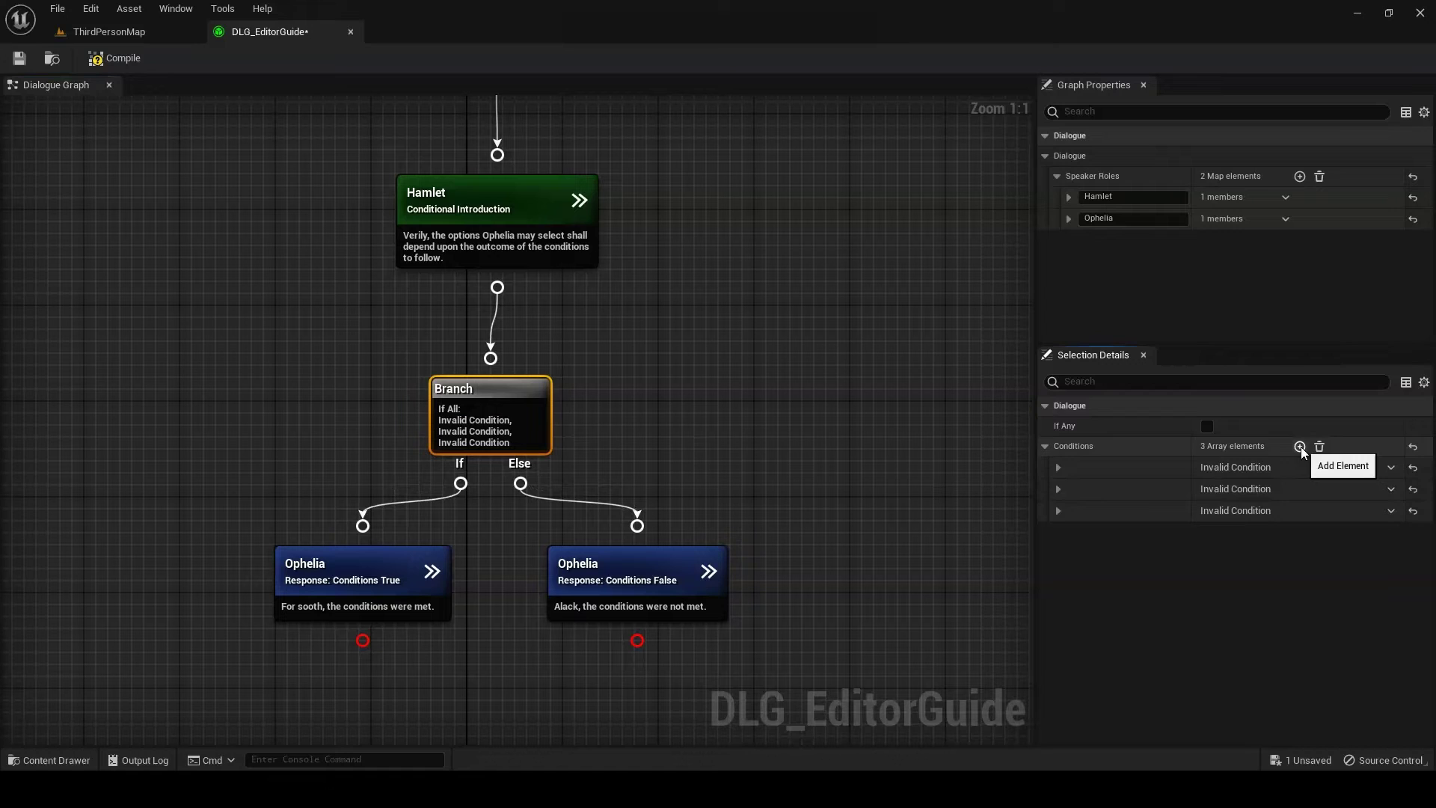
{"action": "left_click", "coordinate": [1059, 467]}
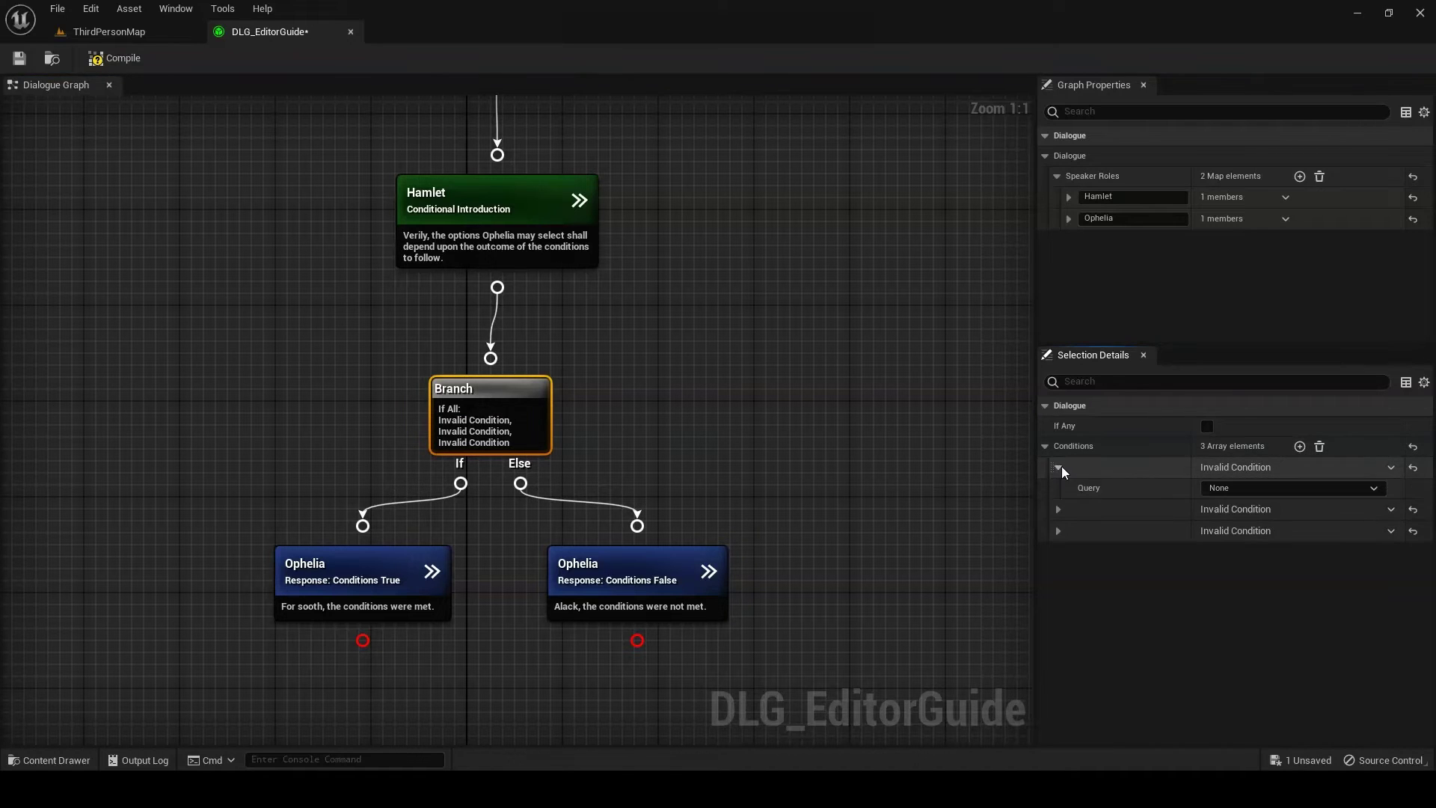
{"action": "left_click", "coordinate": [1245, 491]}
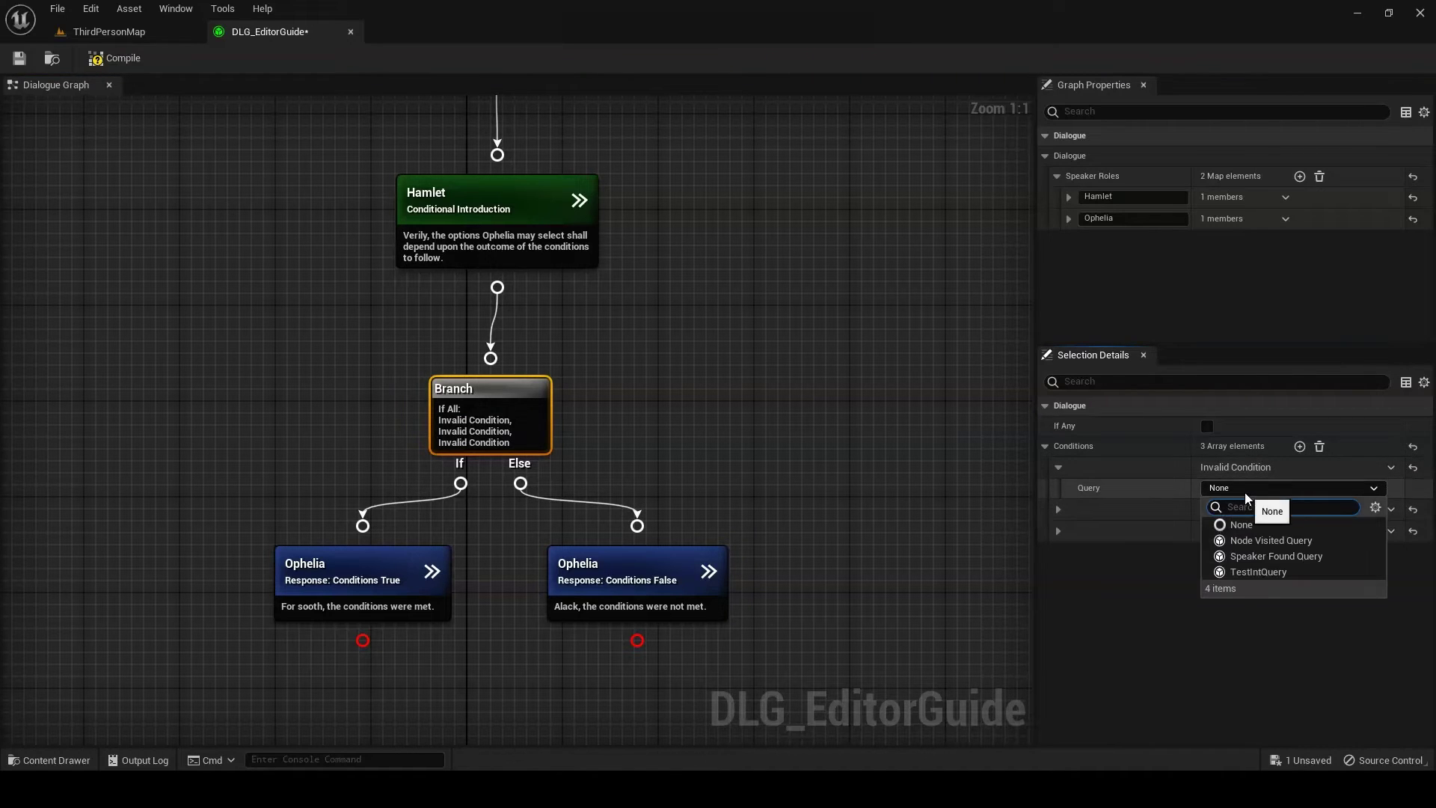
{"action": "left_click", "coordinate": [1264, 540]}
{"action": "left_click", "coordinate": [1264, 541]}
Make the second condition a Speaker Found Query and the third a Test Int Query.
{"action": "left_click", "coordinate": [1056, 551]}
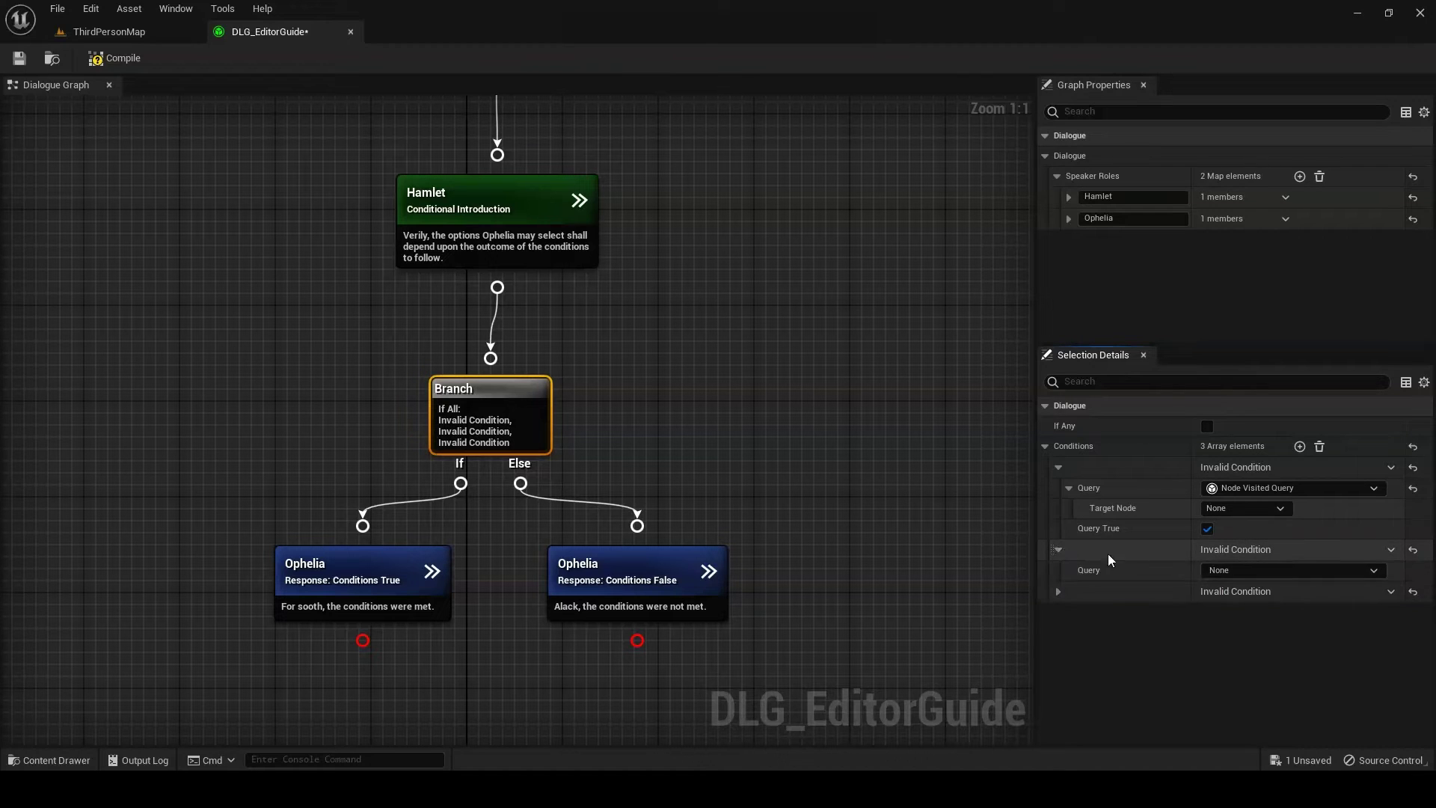
{"action": "left_click", "coordinate": [1217, 570]}
{"action": "left_click", "coordinate": [1231, 634]}
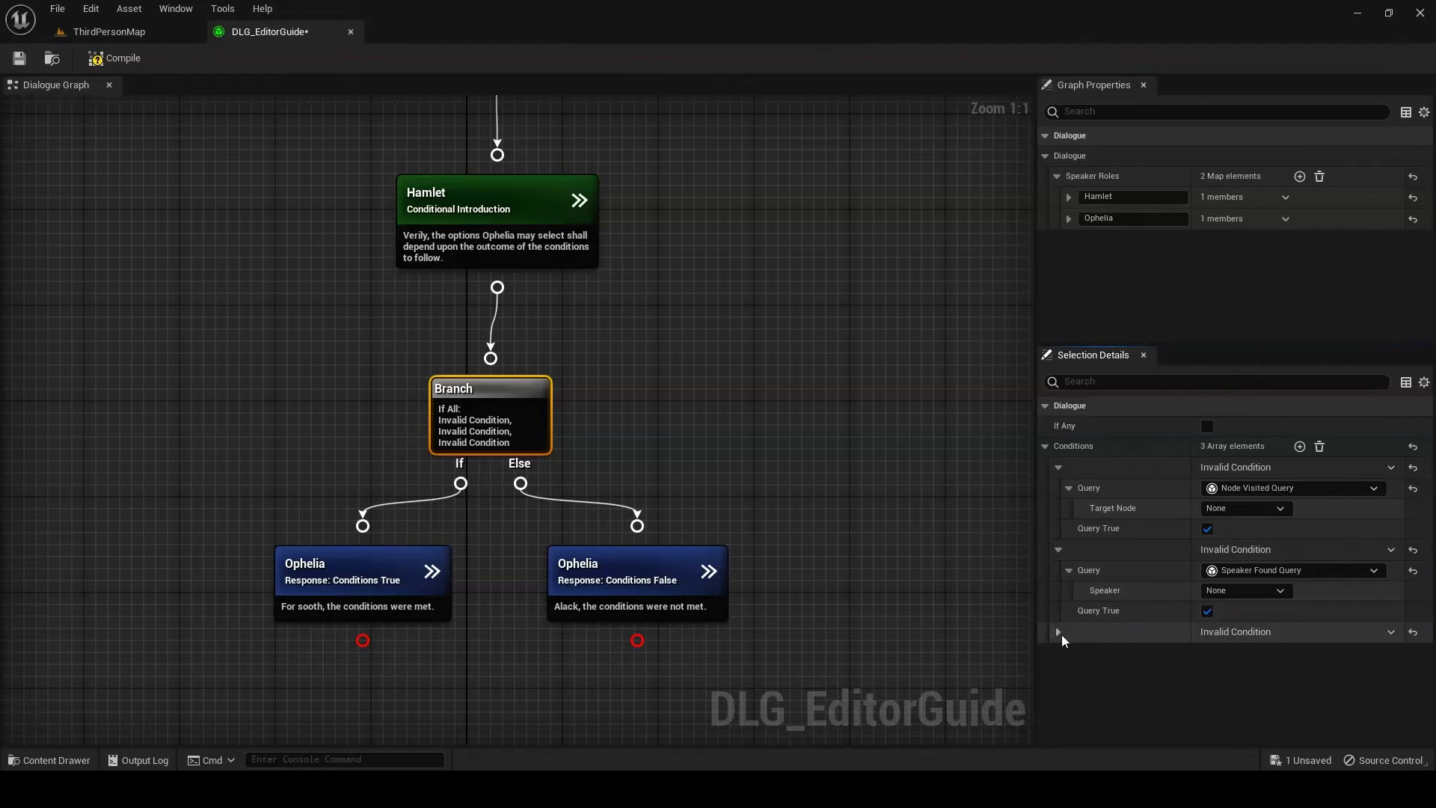
{"action": "left_click", "coordinate": [1058, 633]}
{"action": "left_click", "coordinate": [1236, 653]}
{"action": "left_click", "coordinate": [1274, 733]}
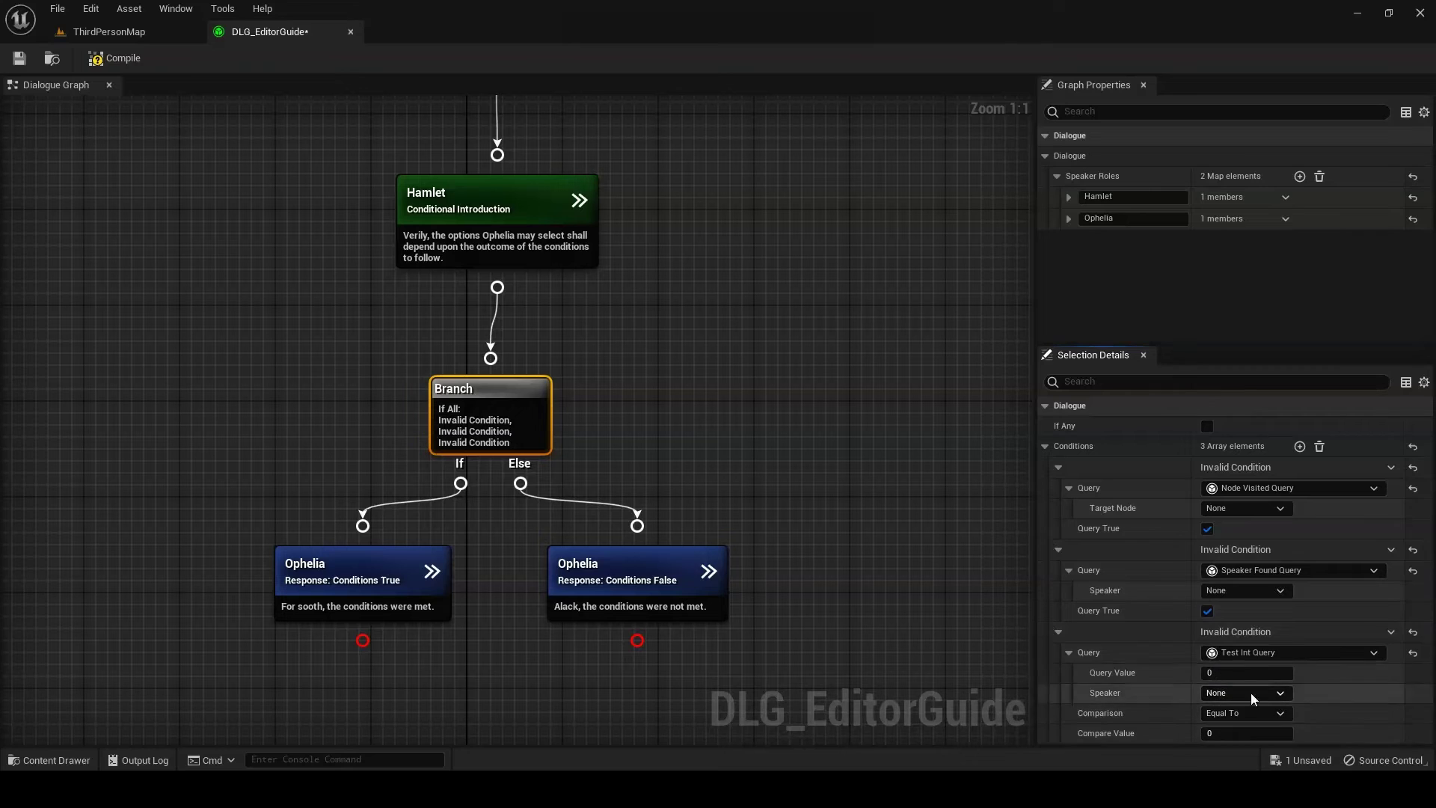
Target the conditions at Entry visited, Hamlet found, and Hamlet for the number test.
{"action": "left_click", "coordinate": [1247, 508]}
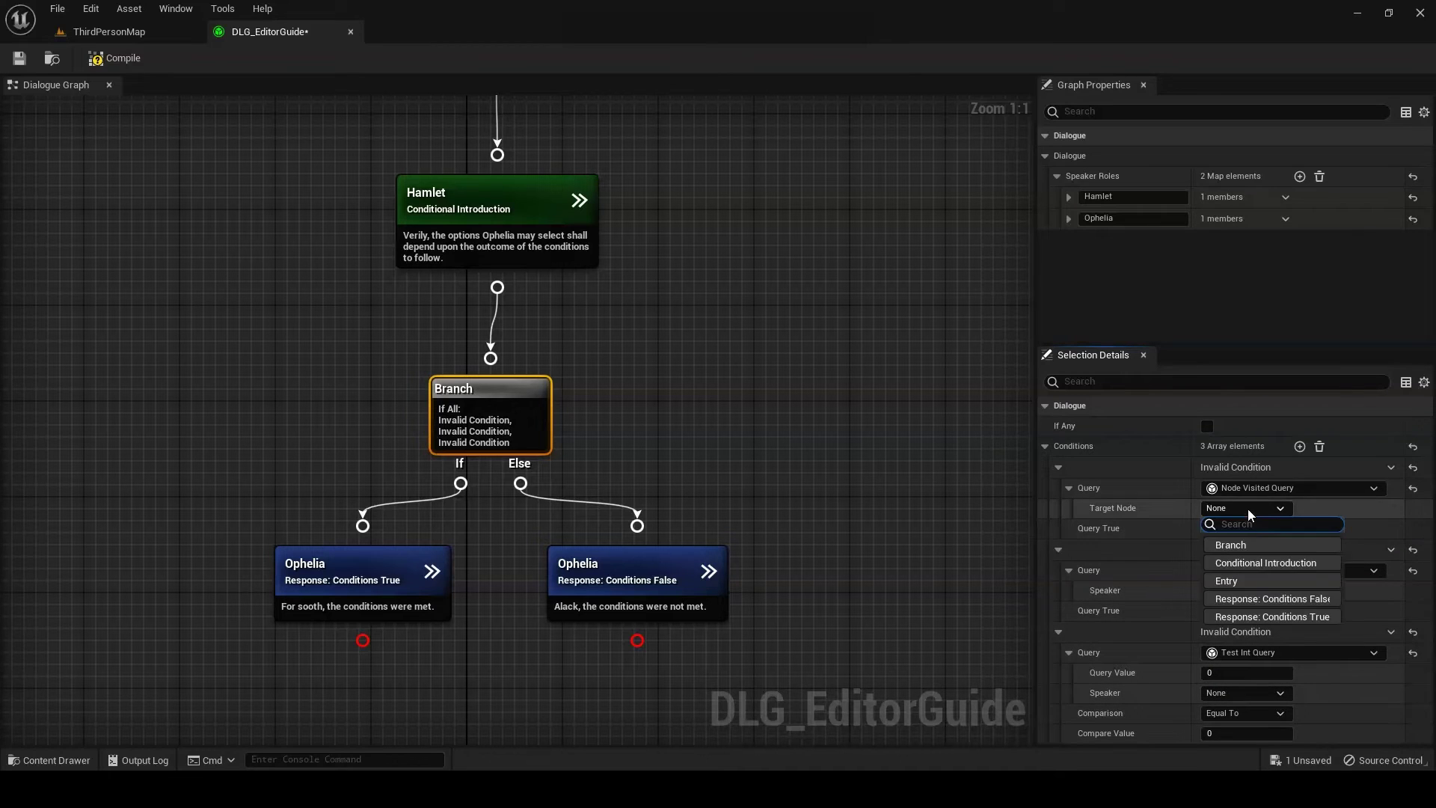
{"action": "left_click", "coordinate": [1245, 577]}
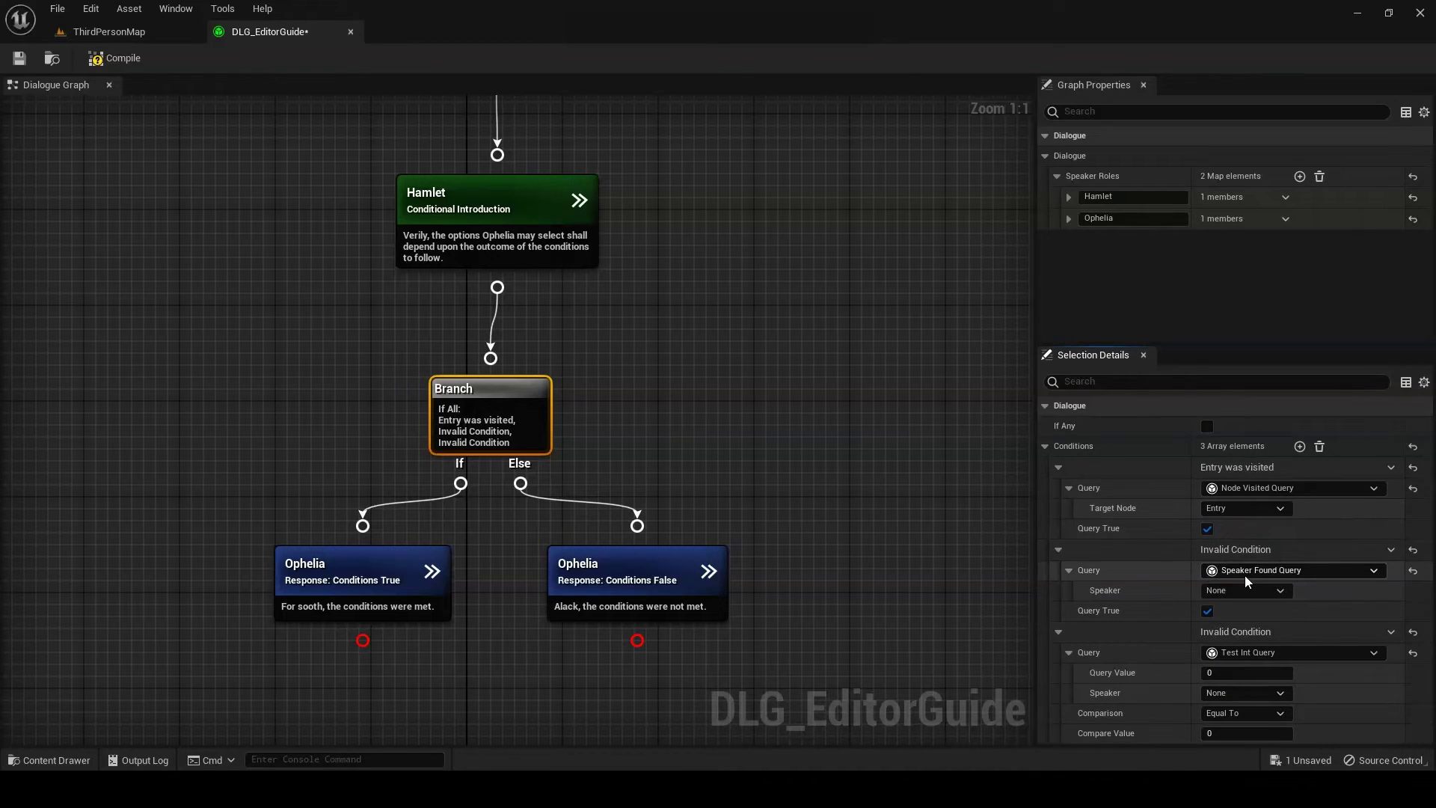
{"action": "left_click", "coordinate": [1246, 594]}
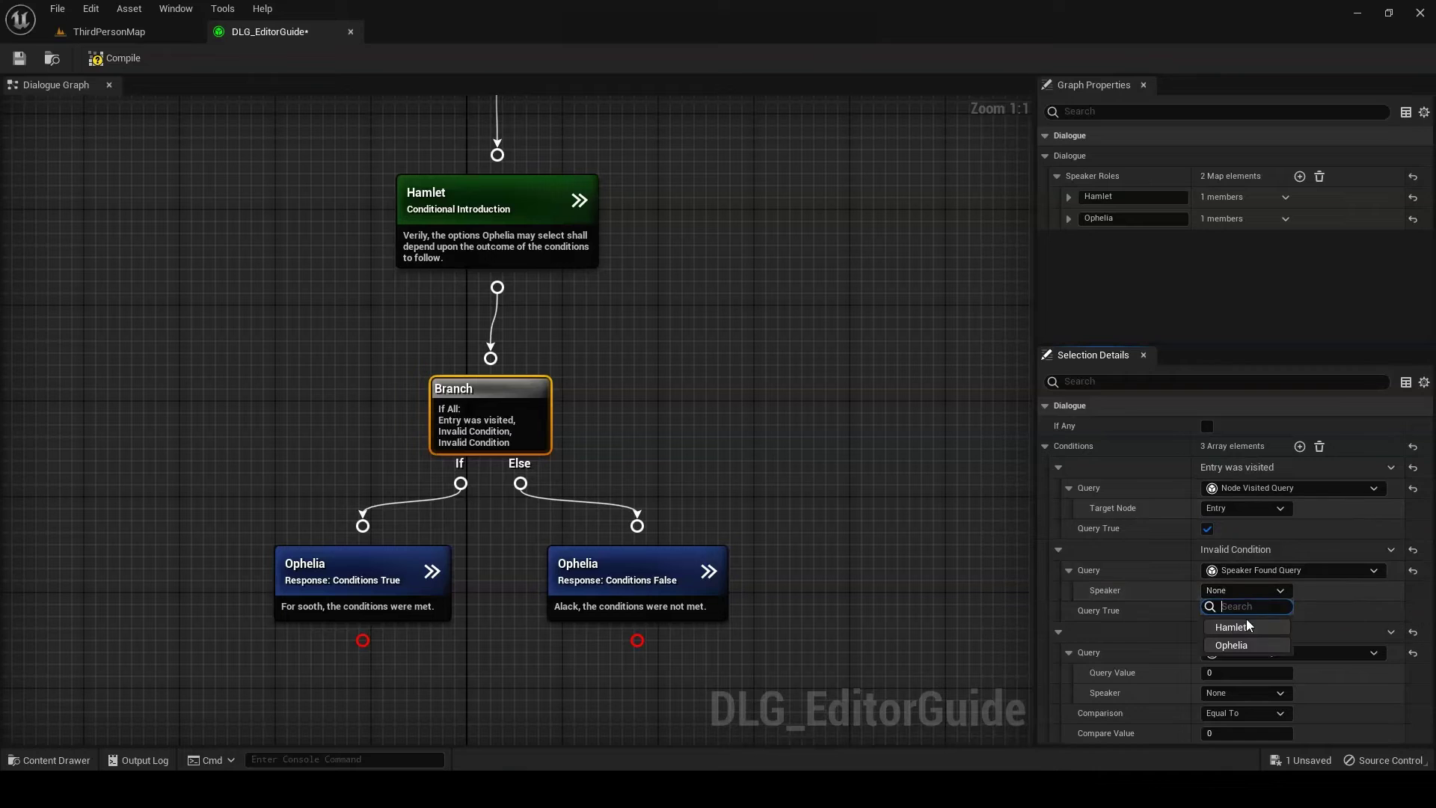
{"action": "left_click", "coordinate": [1246, 628]}
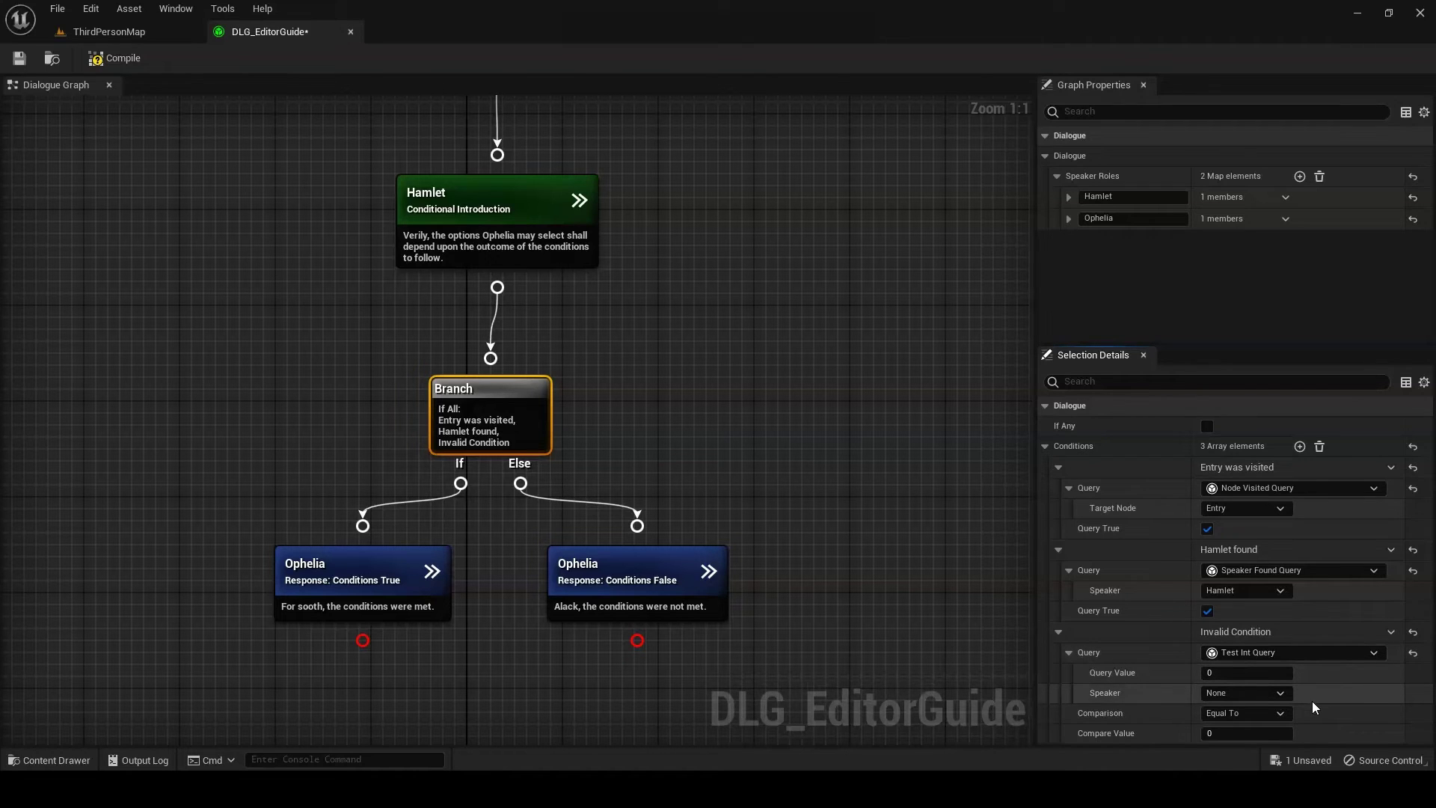
{"action": "left_click", "coordinate": [1275, 694]}
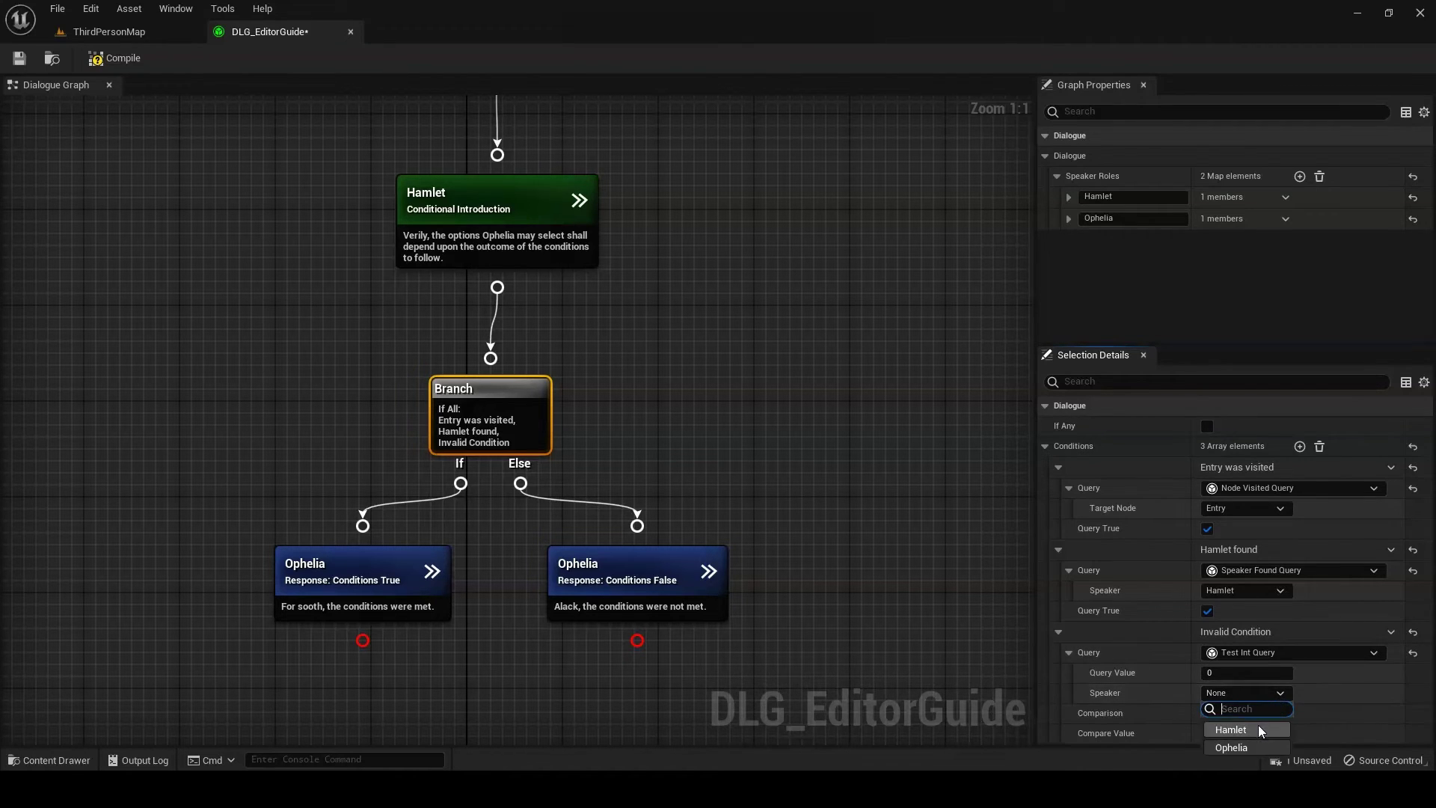
{"action": "left_click", "coordinate": [1258, 724]}
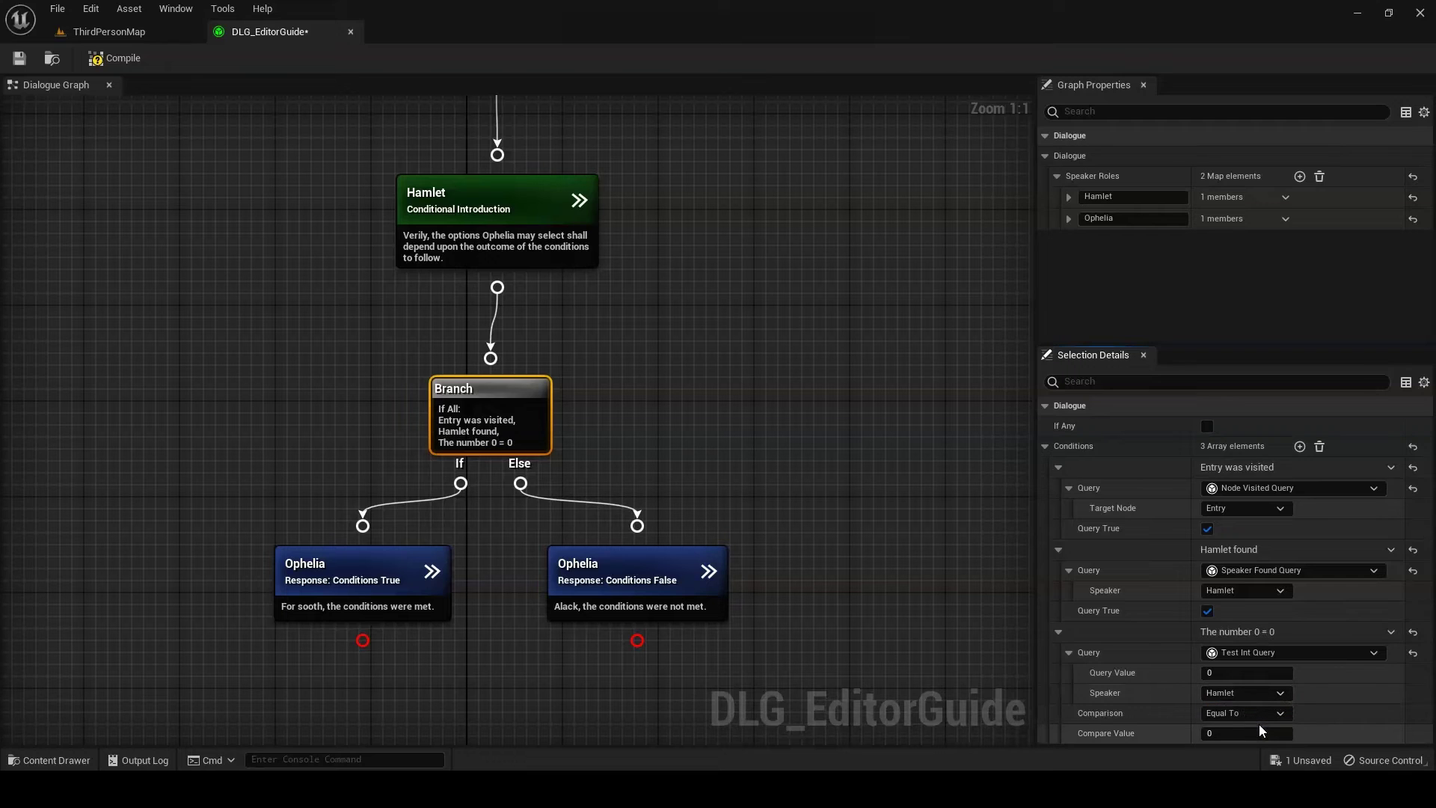
Negate the Entry-visited condition and change the number test to 1 > 2.
{"action": "left_click", "coordinate": [1207, 530]}
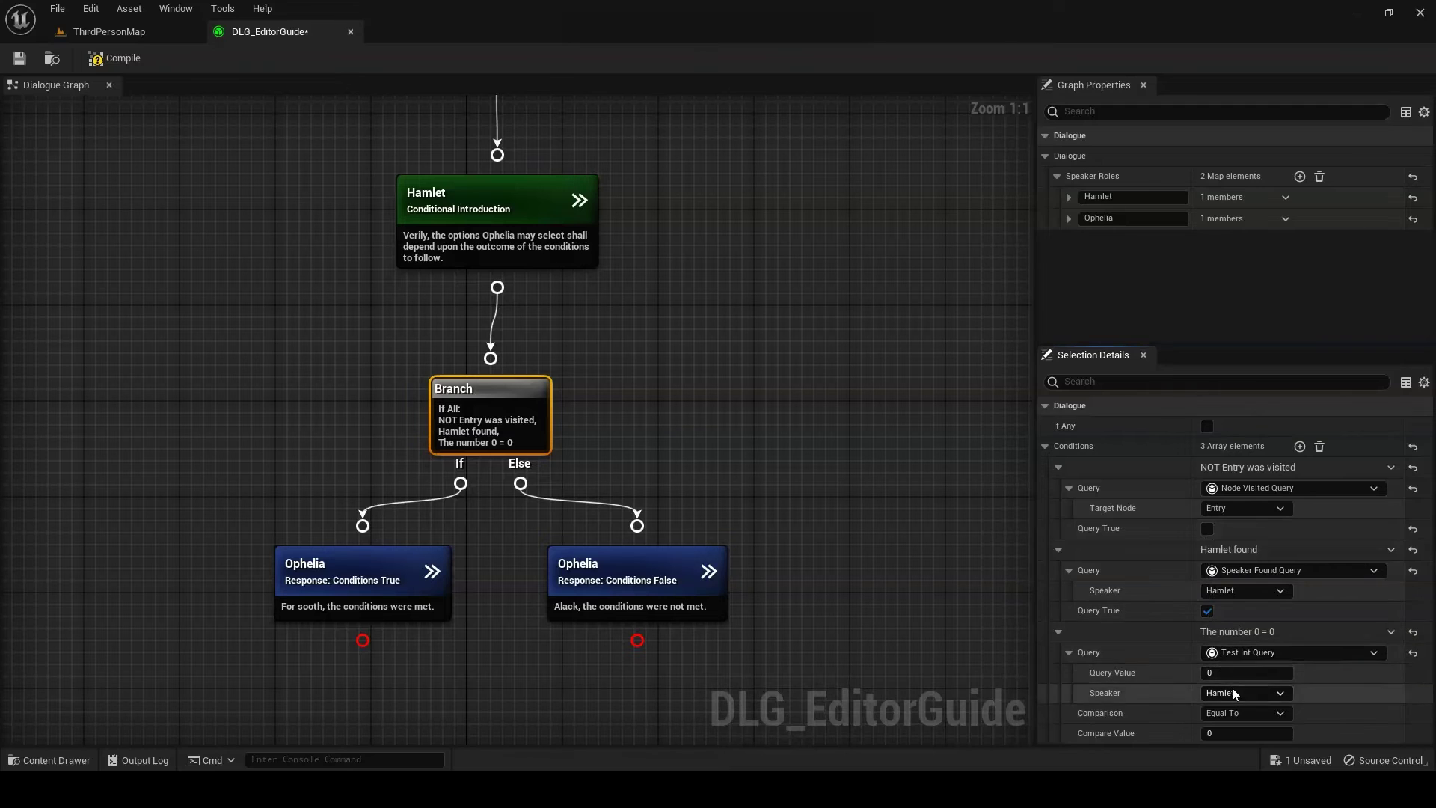
{"action": "left_click", "coordinate": [1241, 712]}
{"action": "left_click", "coordinate": [1234, 737]}
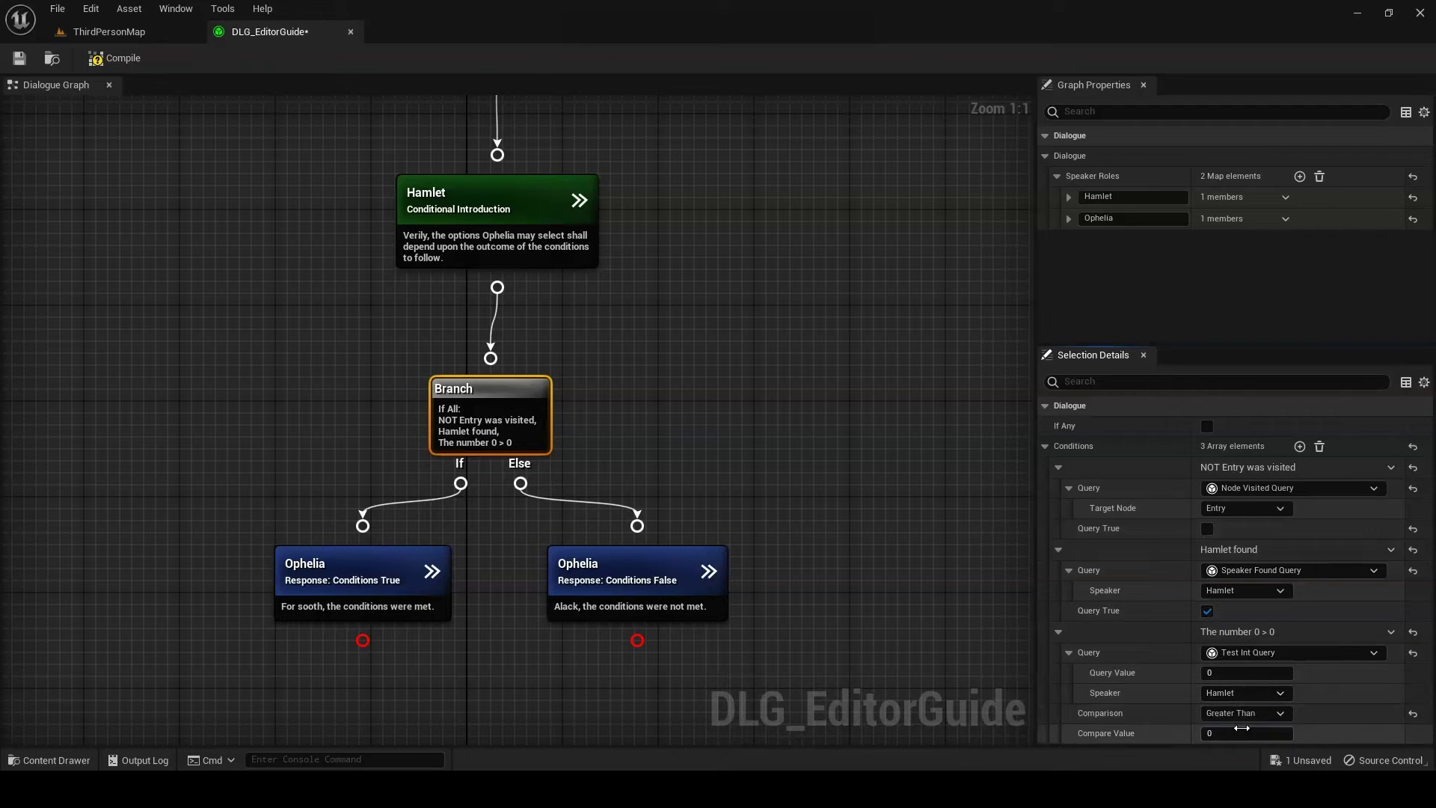
{"action": "left_click", "coordinate": [1240, 733]}
{"action": "type", "text": "2"}
{"action": "left_click", "coordinate": [1231, 673]}
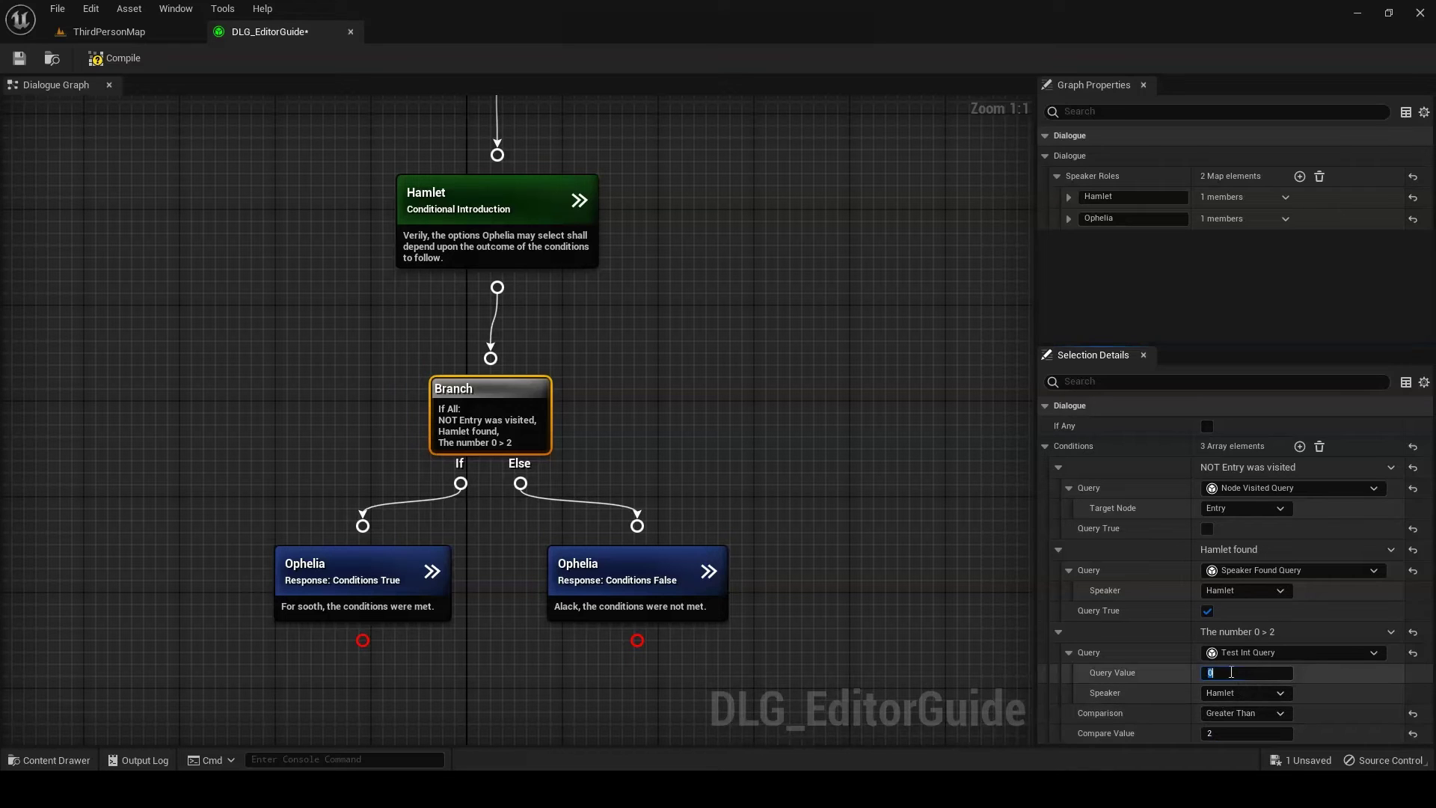
{"action": "type", "text": "1"}
{"action": "key", "text": "Return"}
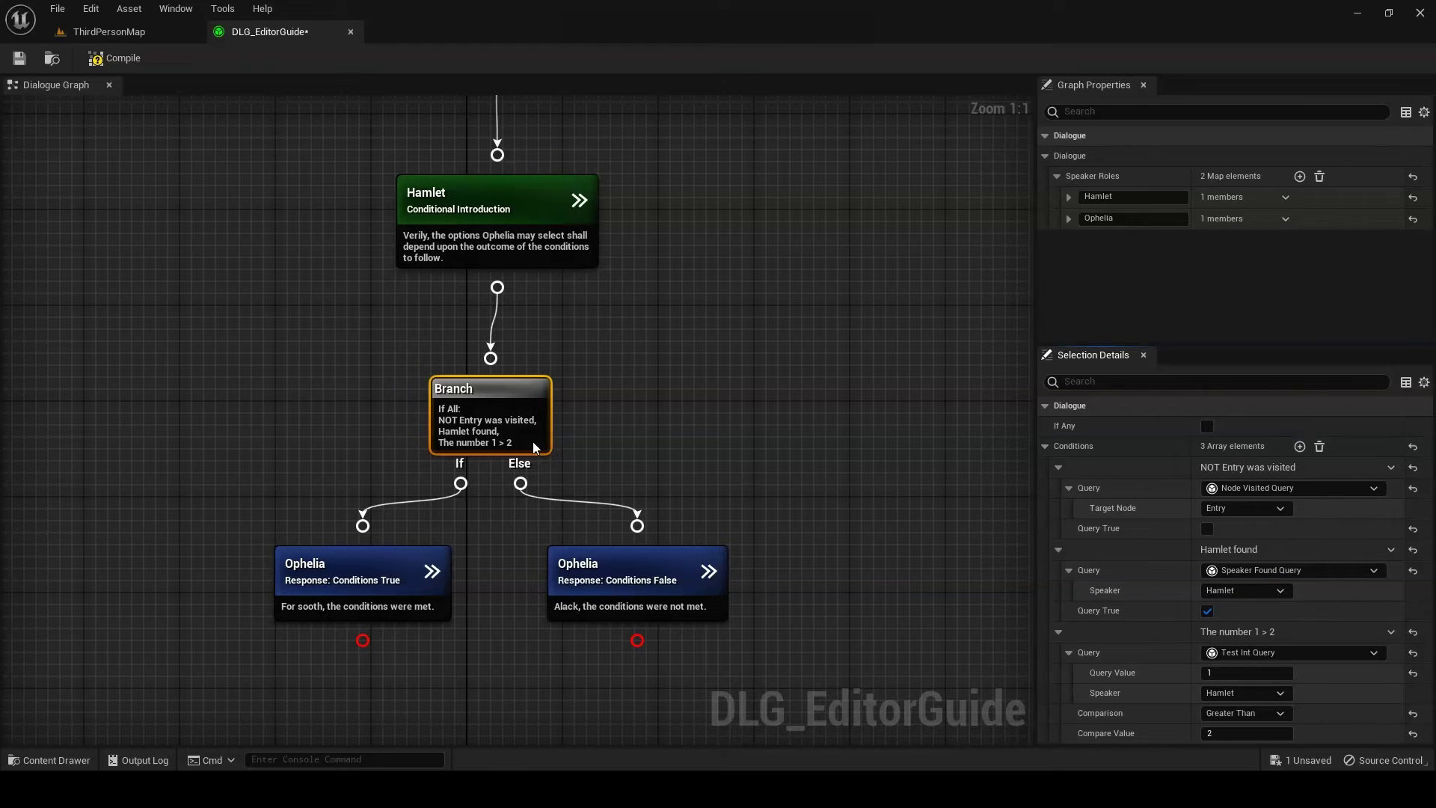
{"action": "left_click", "coordinate": [401, 574]}
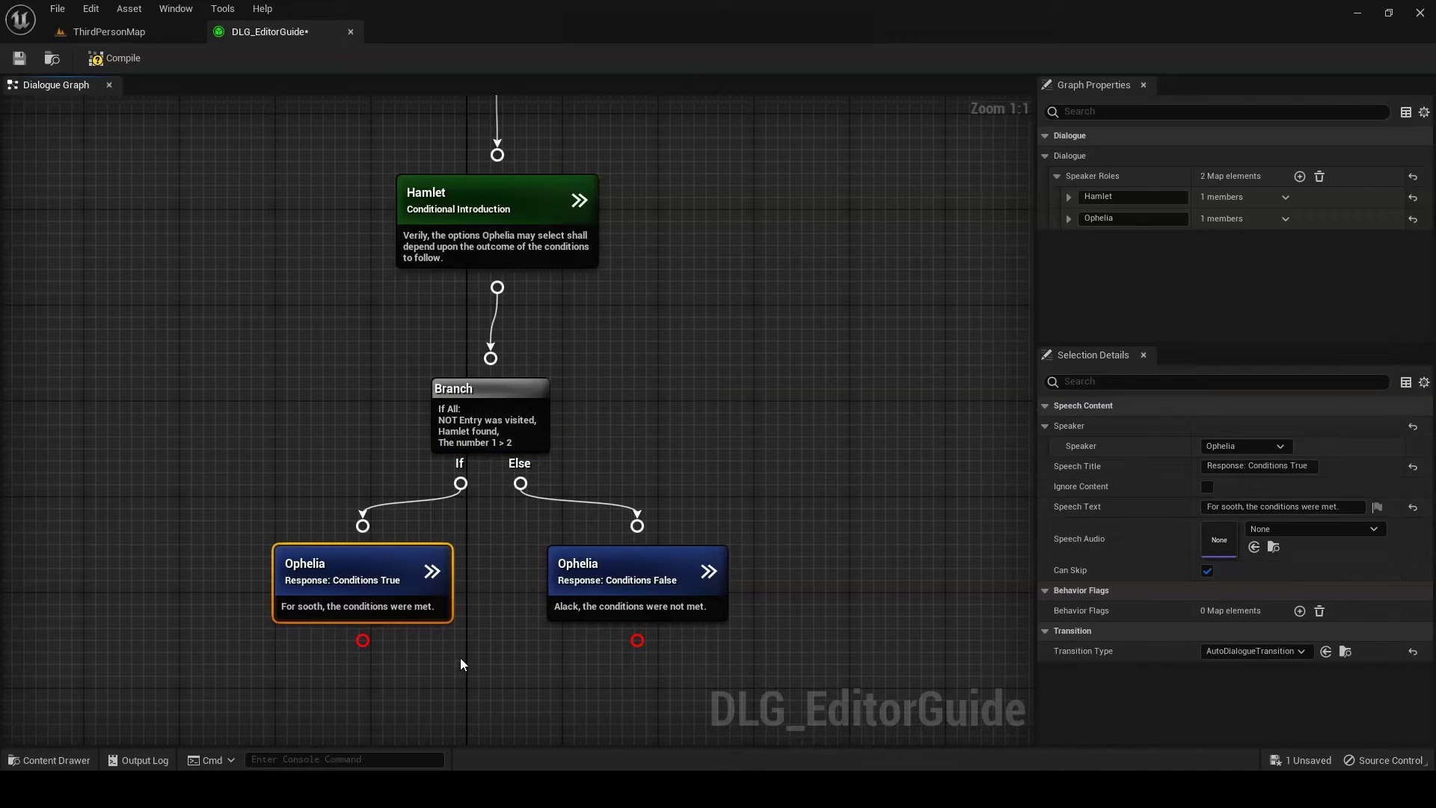
Set the first event to Reset Node Visits on Before Event and the second to Reset All Node Visits.
{"action": "left_click", "coordinate": [640, 574]}
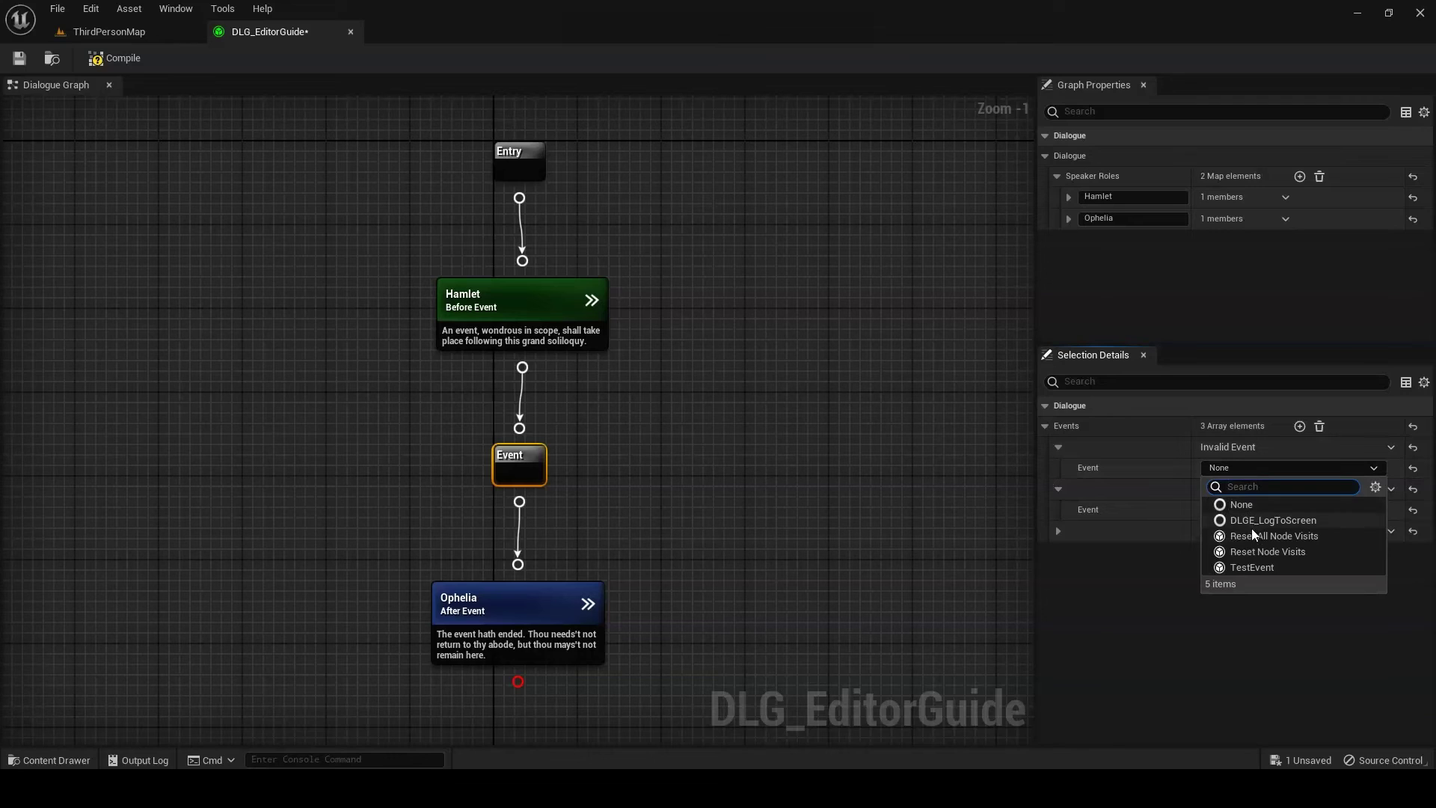
{"action": "left_click", "coordinate": [1252, 549]}
{"action": "left_click", "coordinate": [1248, 510]}
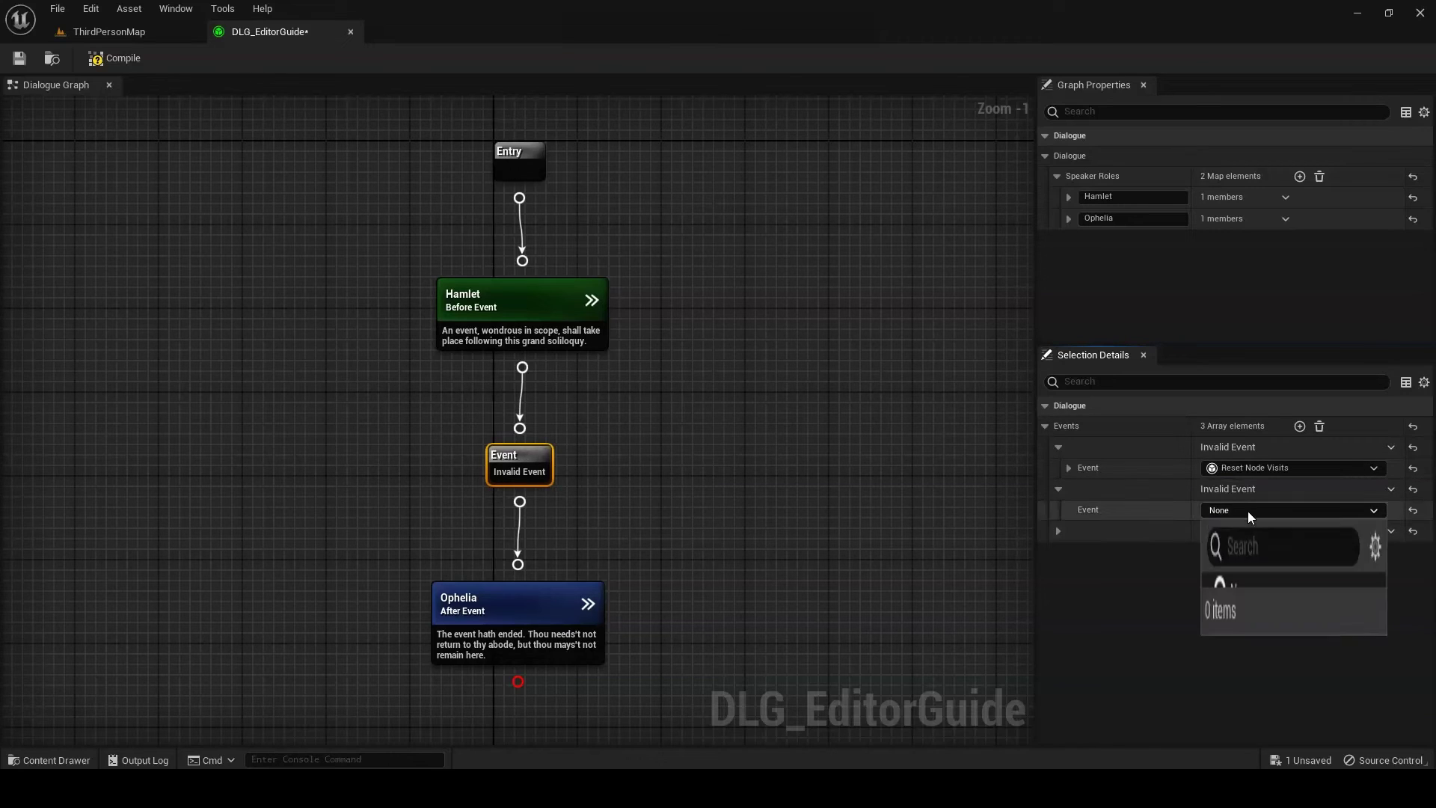
{"action": "left_click", "coordinate": [1251, 579]}
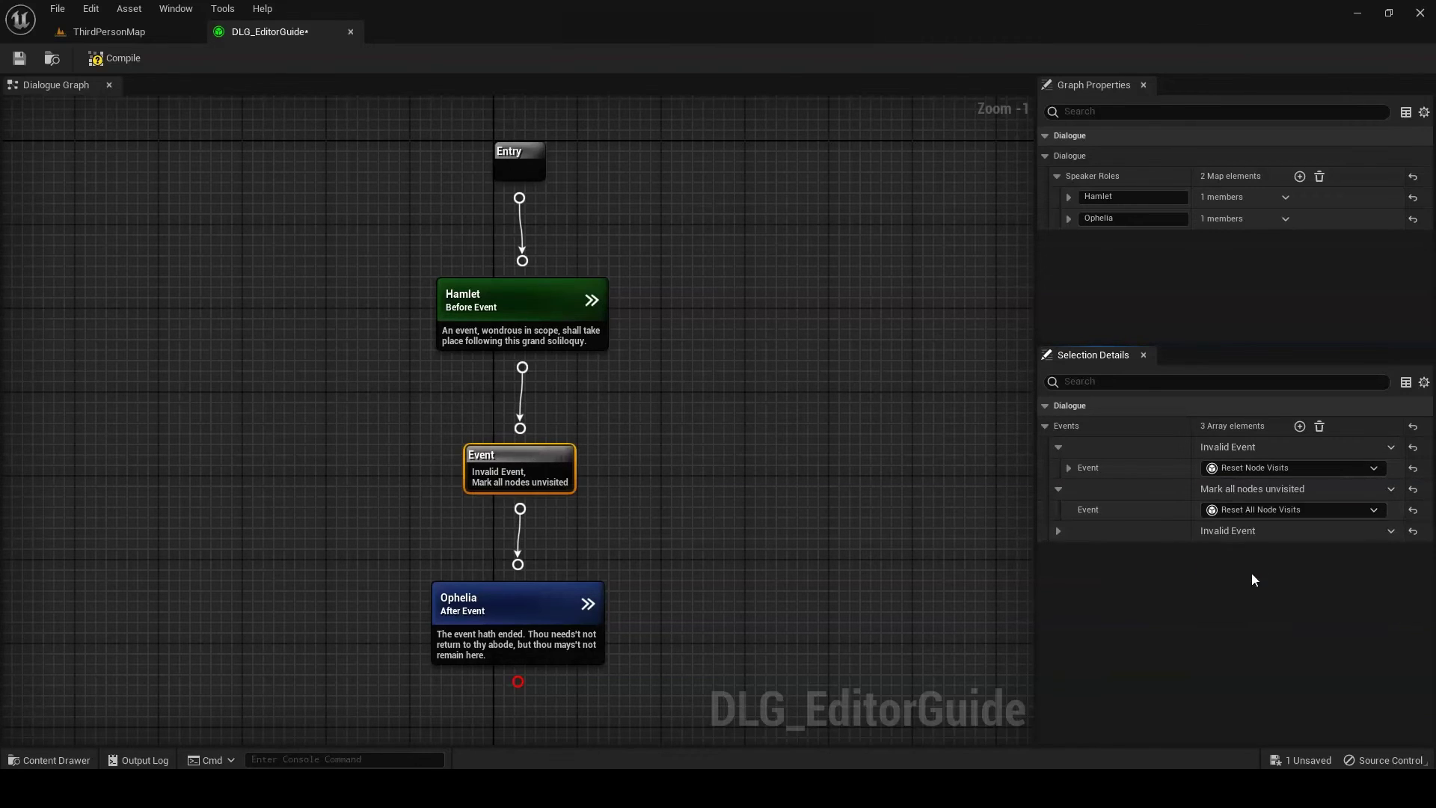
{"action": "left_click", "coordinate": [1068, 467]}
{"action": "left_click", "coordinate": [1080, 488]}
{"action": "left_click", "coordinate": [1232, 511]}
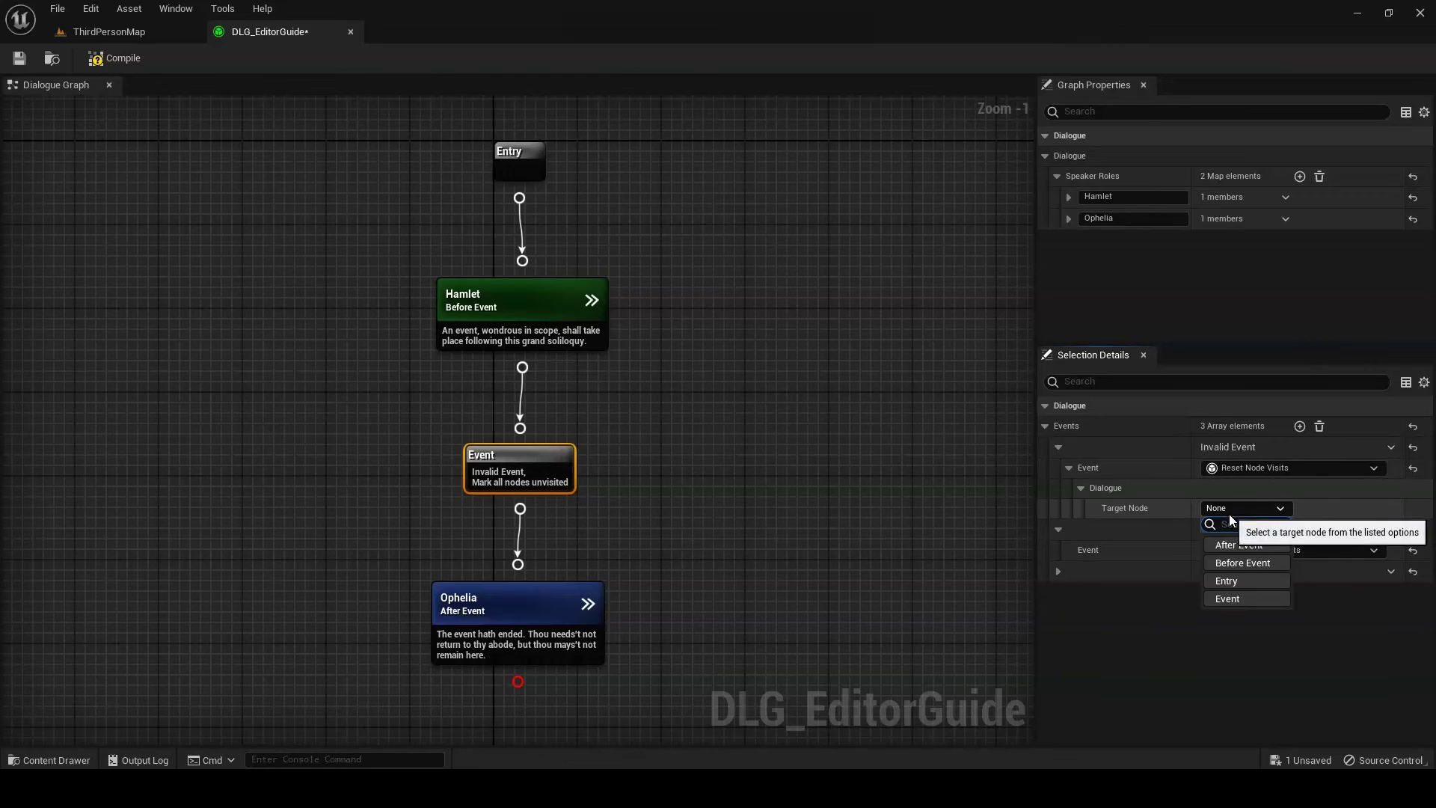
{"action": "left_click", "coordinate": [1242, 565]}
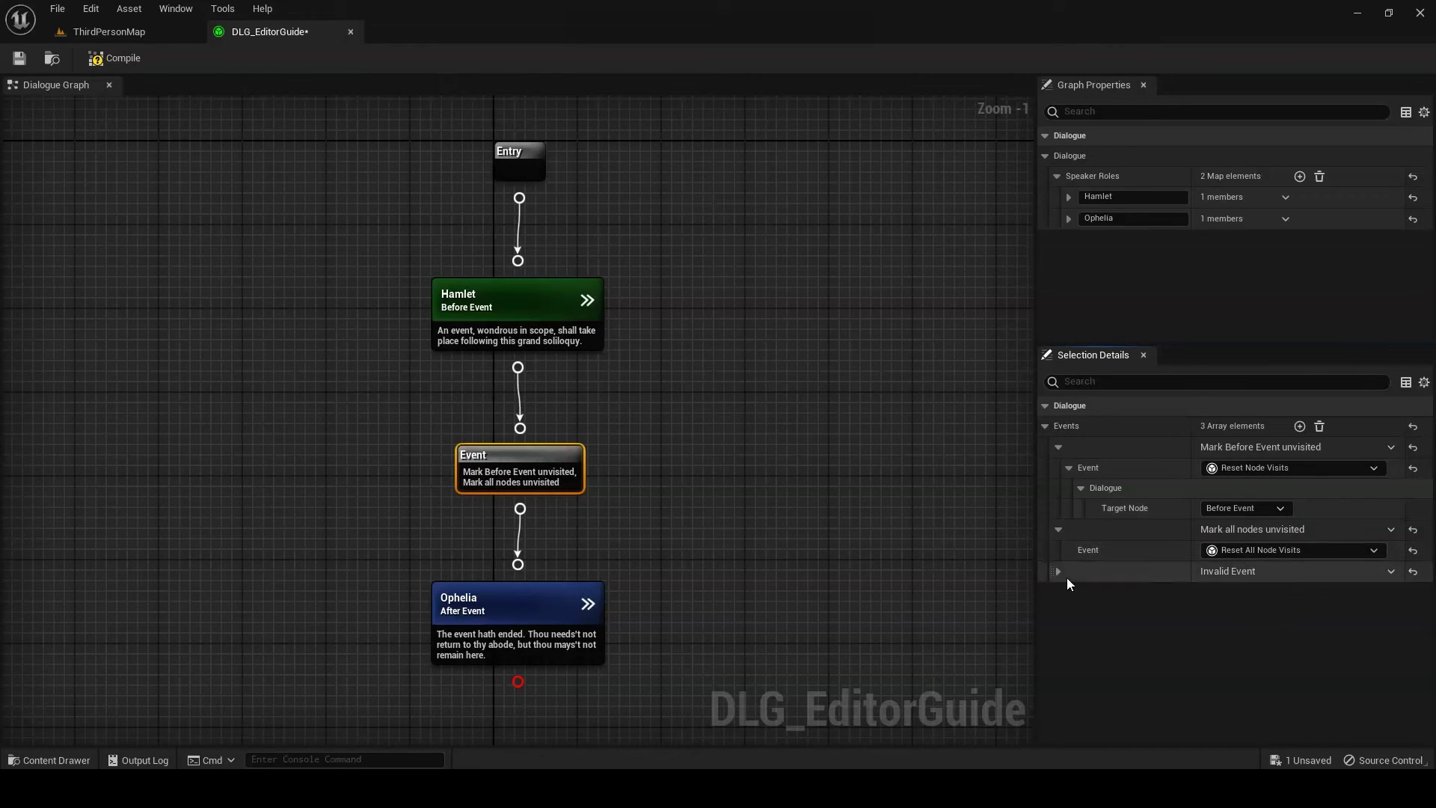
Change the invalid third event to Test Event with Hamlet as its speaker.
{"action": "left_click", "coordinate": [1059, 571]}
{"action": "left_click", "coordinate": [1240, 591]}
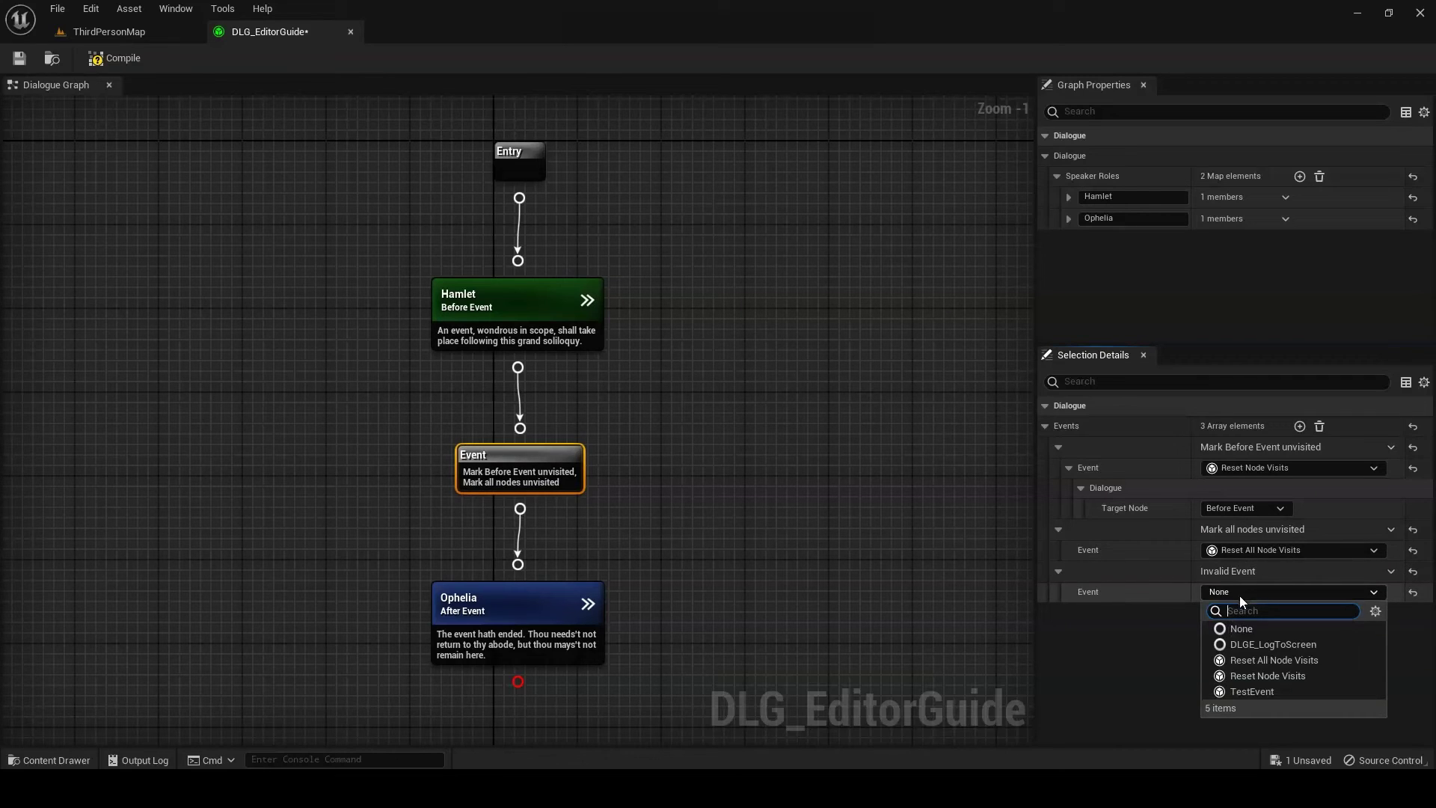
{"action": "left_click", "coordinate": [1244, 691]}
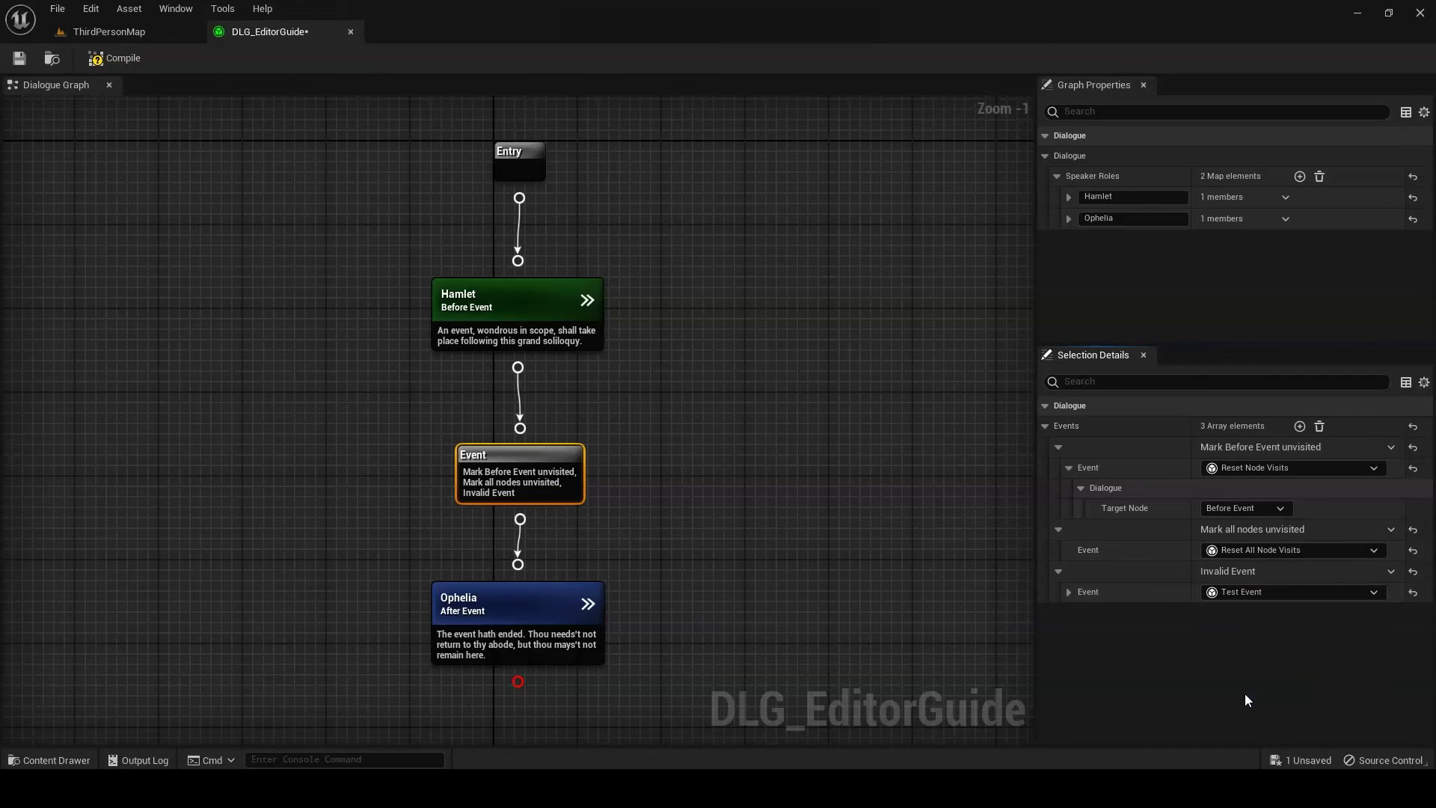
{"action": "left_click", "coordinate": [1068, 592]}
{"action": "left_click", "coordinate": [1081, 612]}
{"action": "left_click", "coordinate": [1226, 632]}
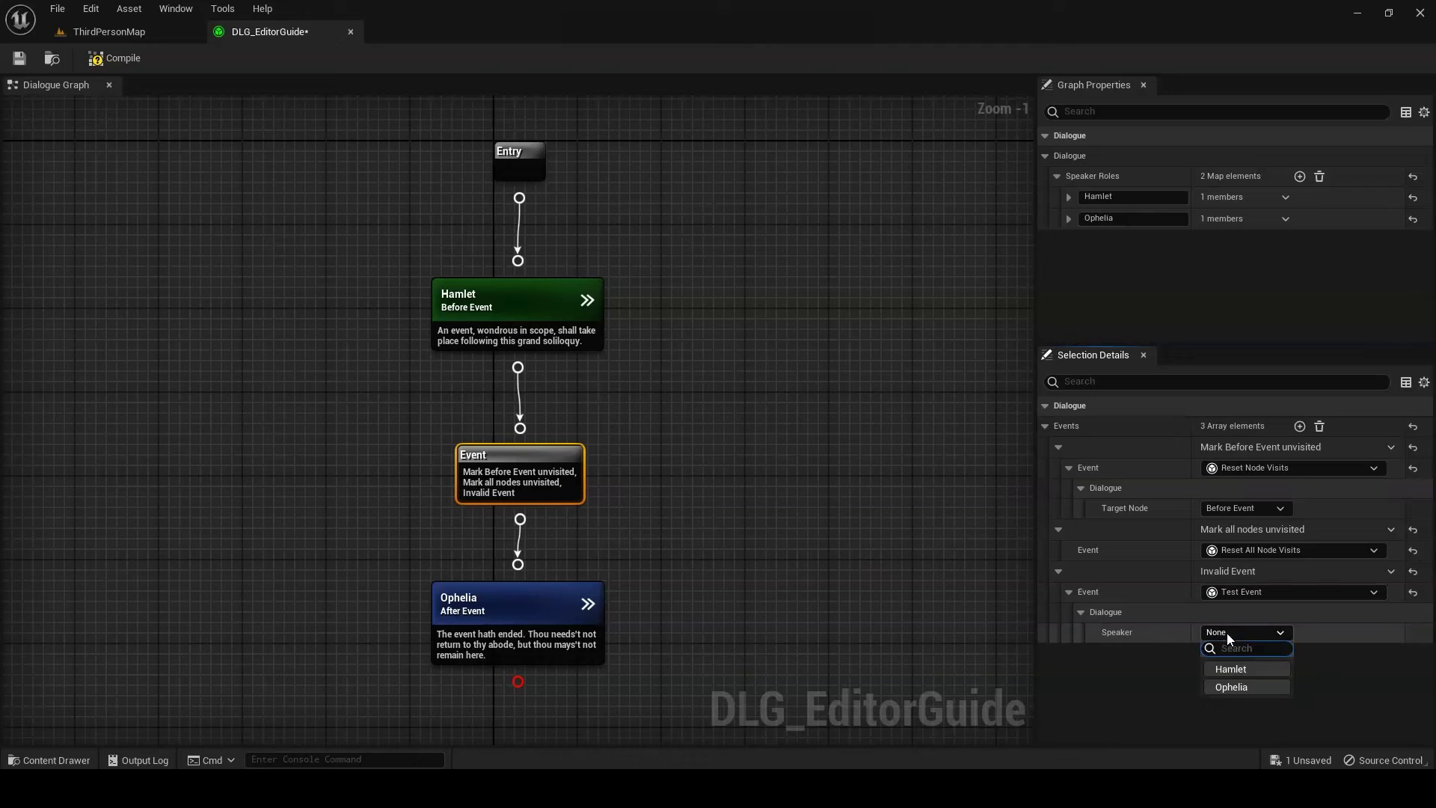
{"action": "left_click", "coordinate": [1230, 665]}
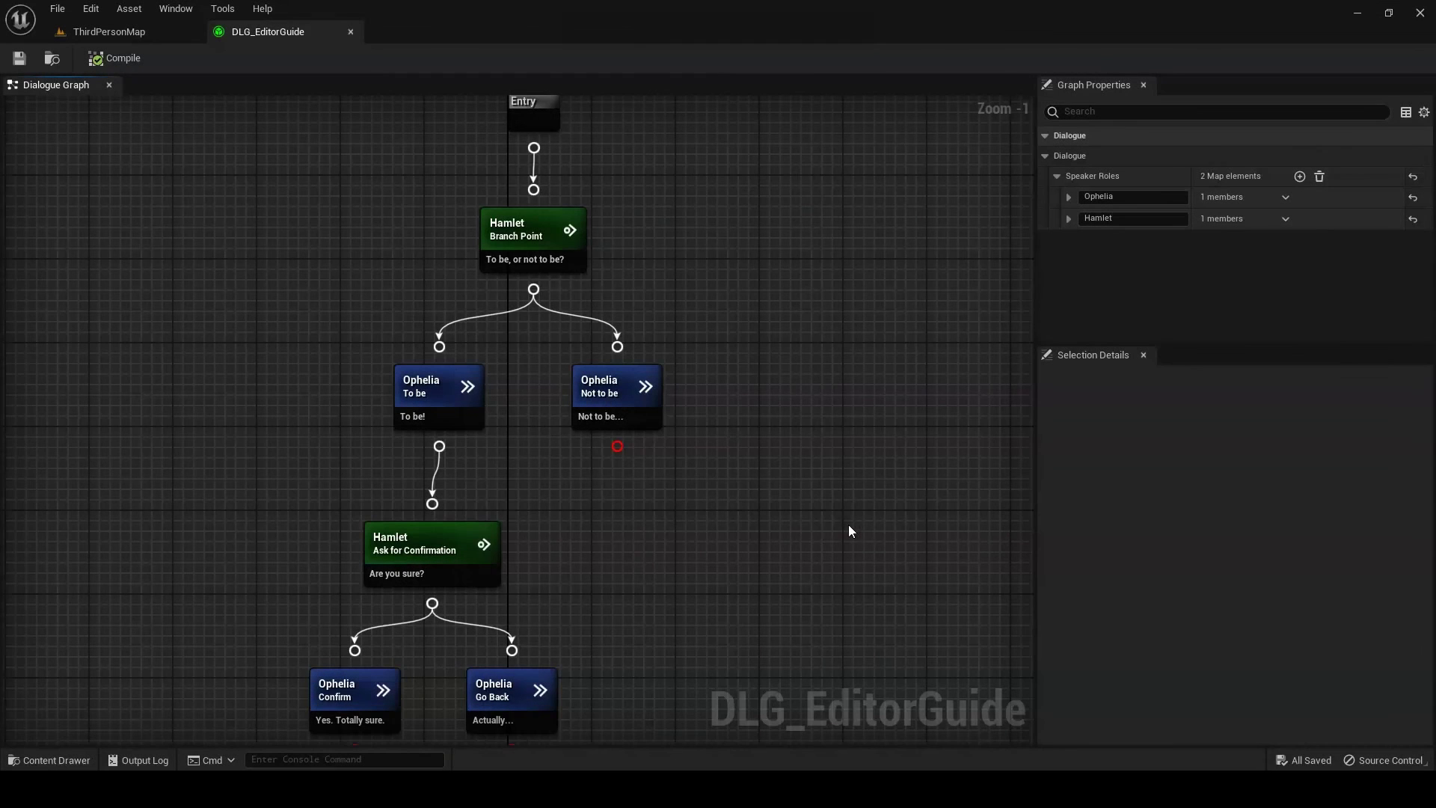
Review the Branch Point, To be, Not to be, Ask for Confirmation and Go Back nodes.
{"action": "left_click", "coordinate": [573, 264]}
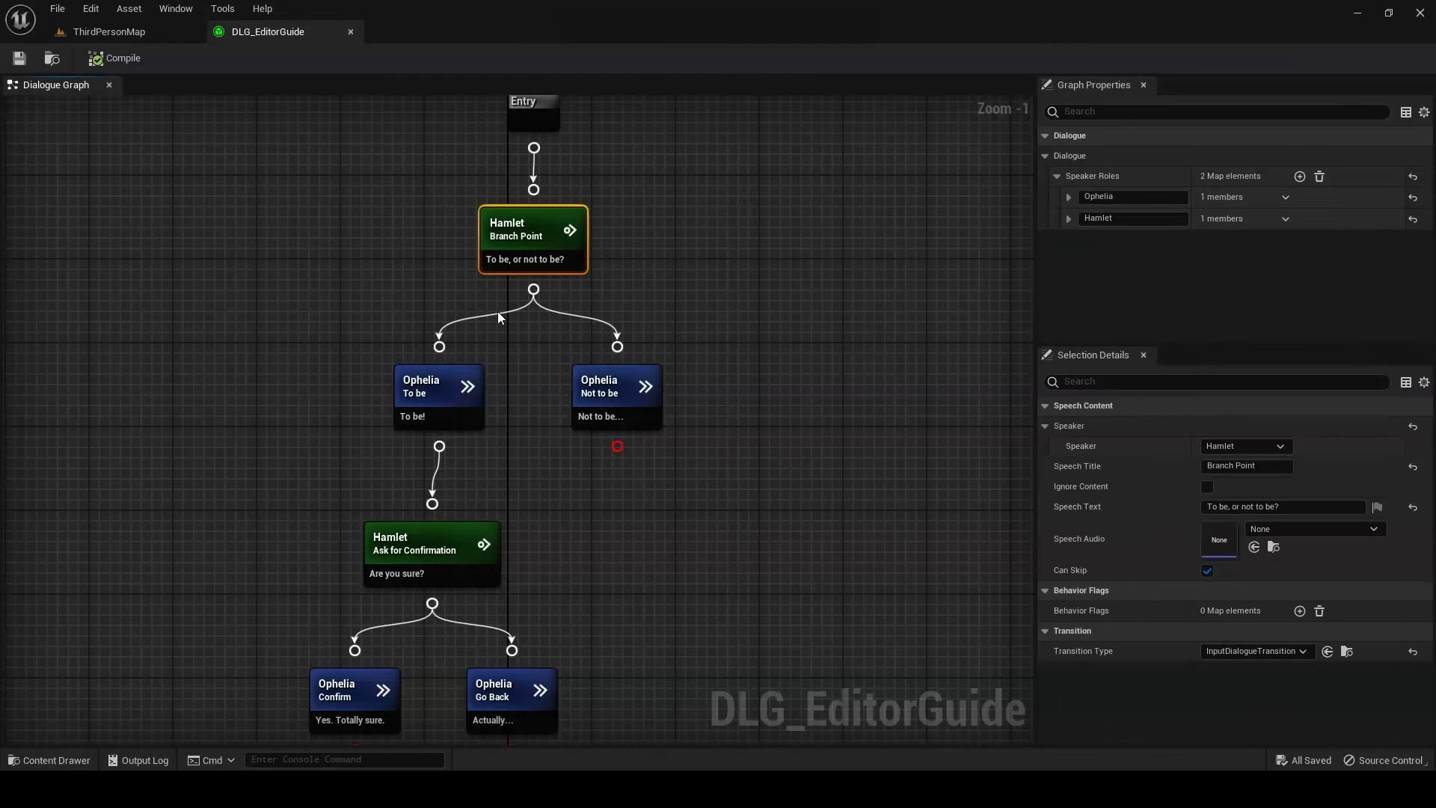
{"action": "left_click", "coordinate": [450, 388]}
{"action": "left_click", "coordinate": [595, 392]}
{"action": "left_click", "coordinate": [468, 413]}
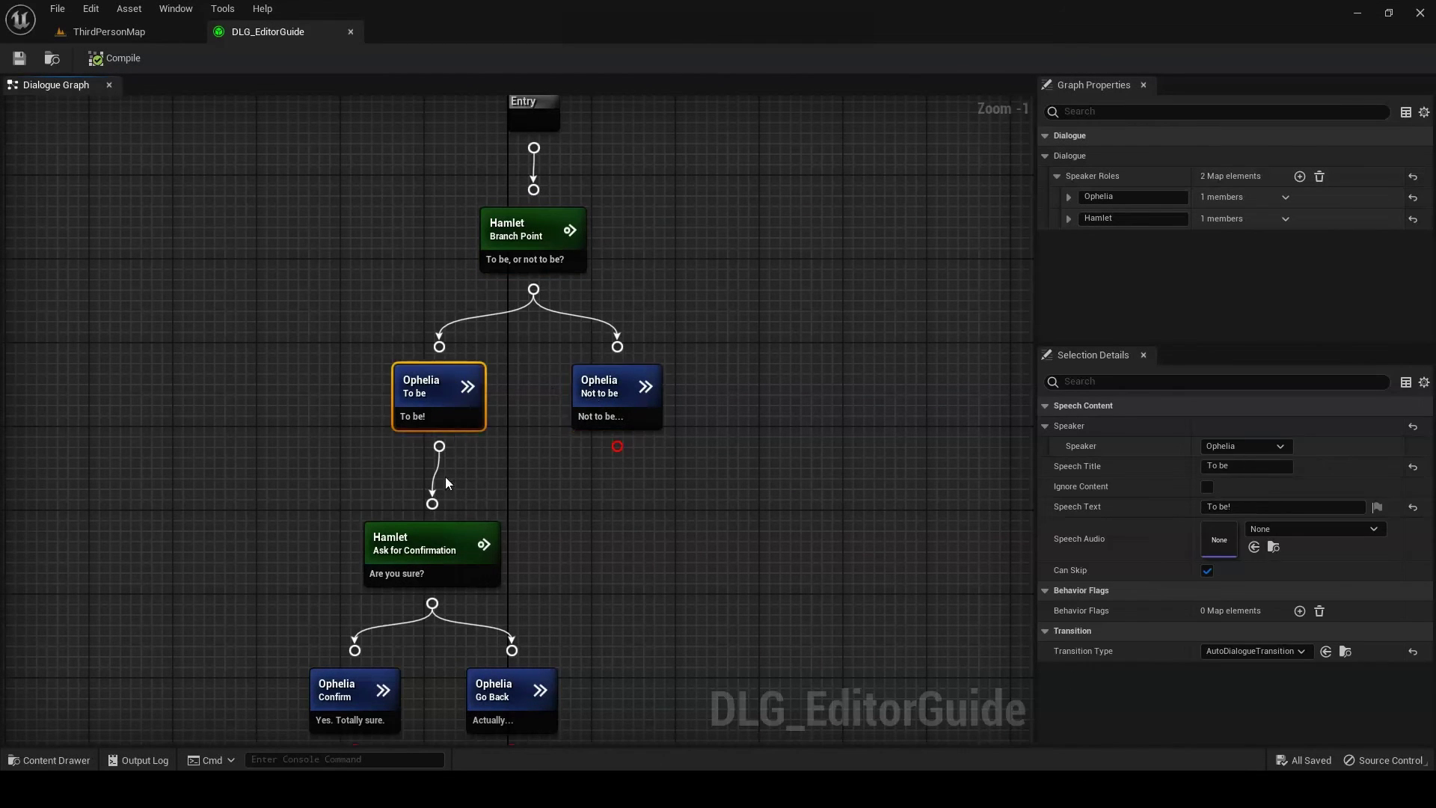
{"action": "left_click", "coordinate": [470, 572]}
{"action": "left_click", "coordinate": [507, 698]}
{"action": "right_click_drag", "start_coordinate": [564, 696], "coordinate": [581, 660]}
{"action": "left_click", "coordinate": [537, 238]}
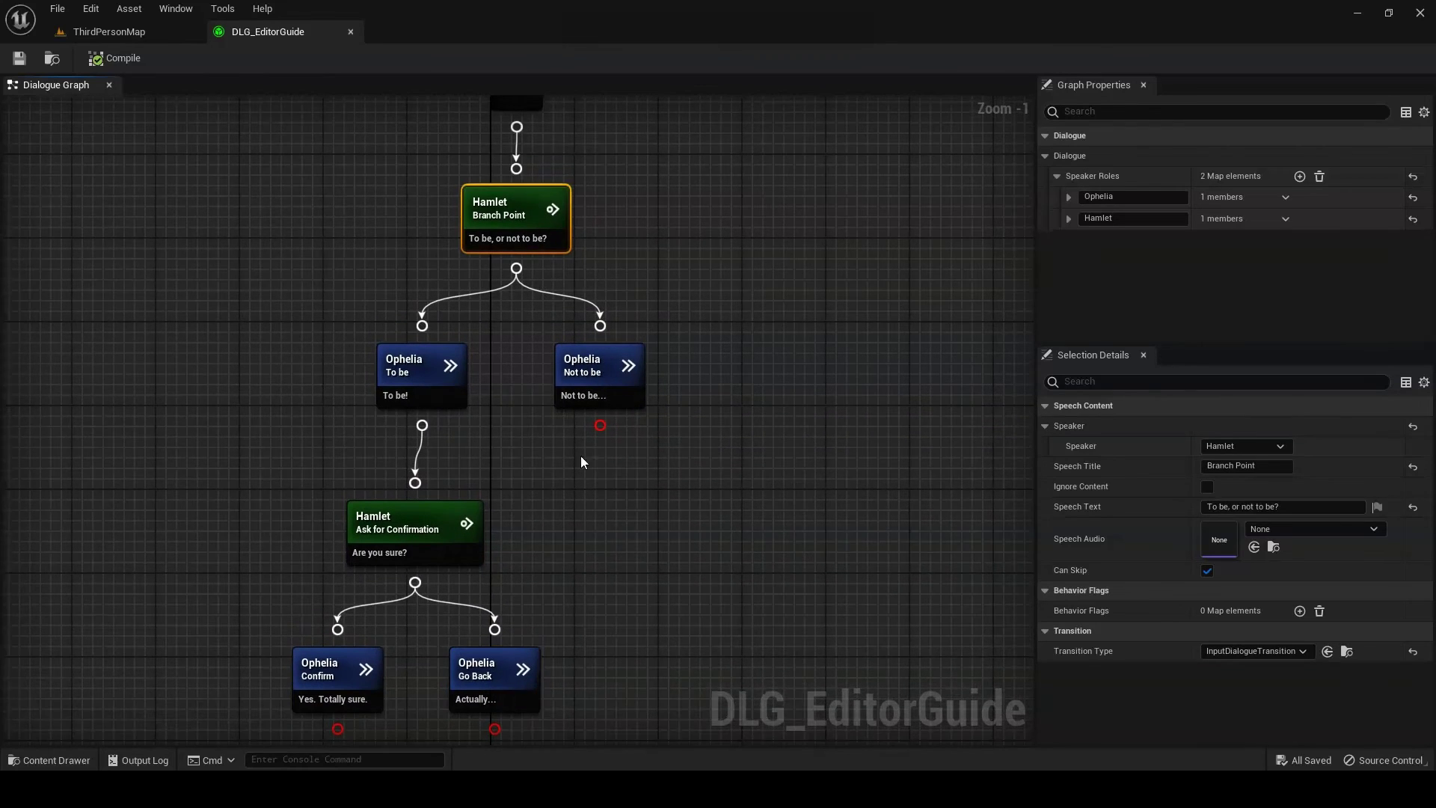
{"action": "right_click_drag", "start_coordinate": [580, 455], "coordinate": [573, 353]}
Attach a Jump node to Go Back's output with Jump Target set to Branch Point.
{"action": "left_click_drag", "start_coordinate": [487, 625], "coordinate": [703, 639]}
{"action": "left_click", "coordinate": [625, 642]}
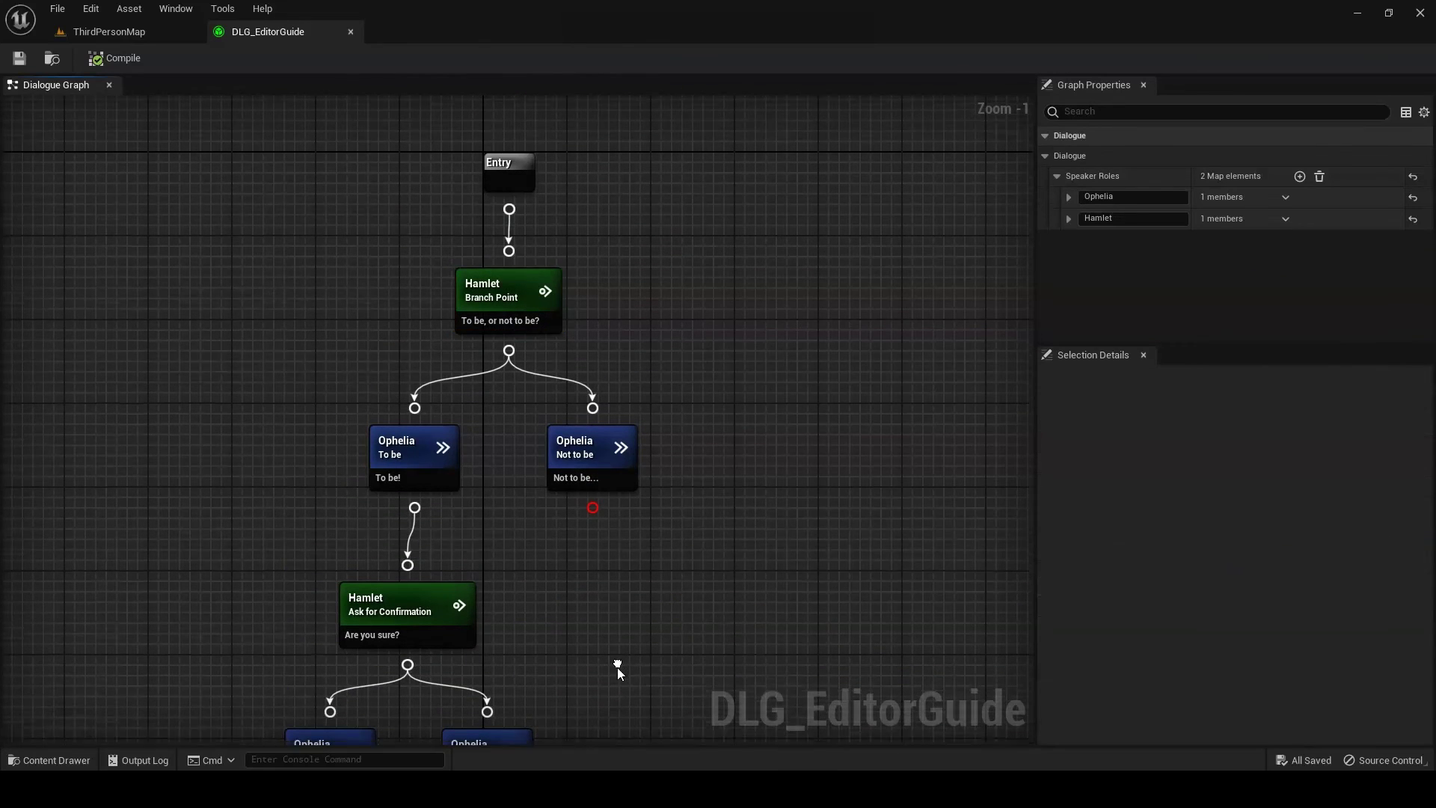
{"action": "right_click_drag", "start_coordinate": [619, 666], "coordinate": [627, 279]}
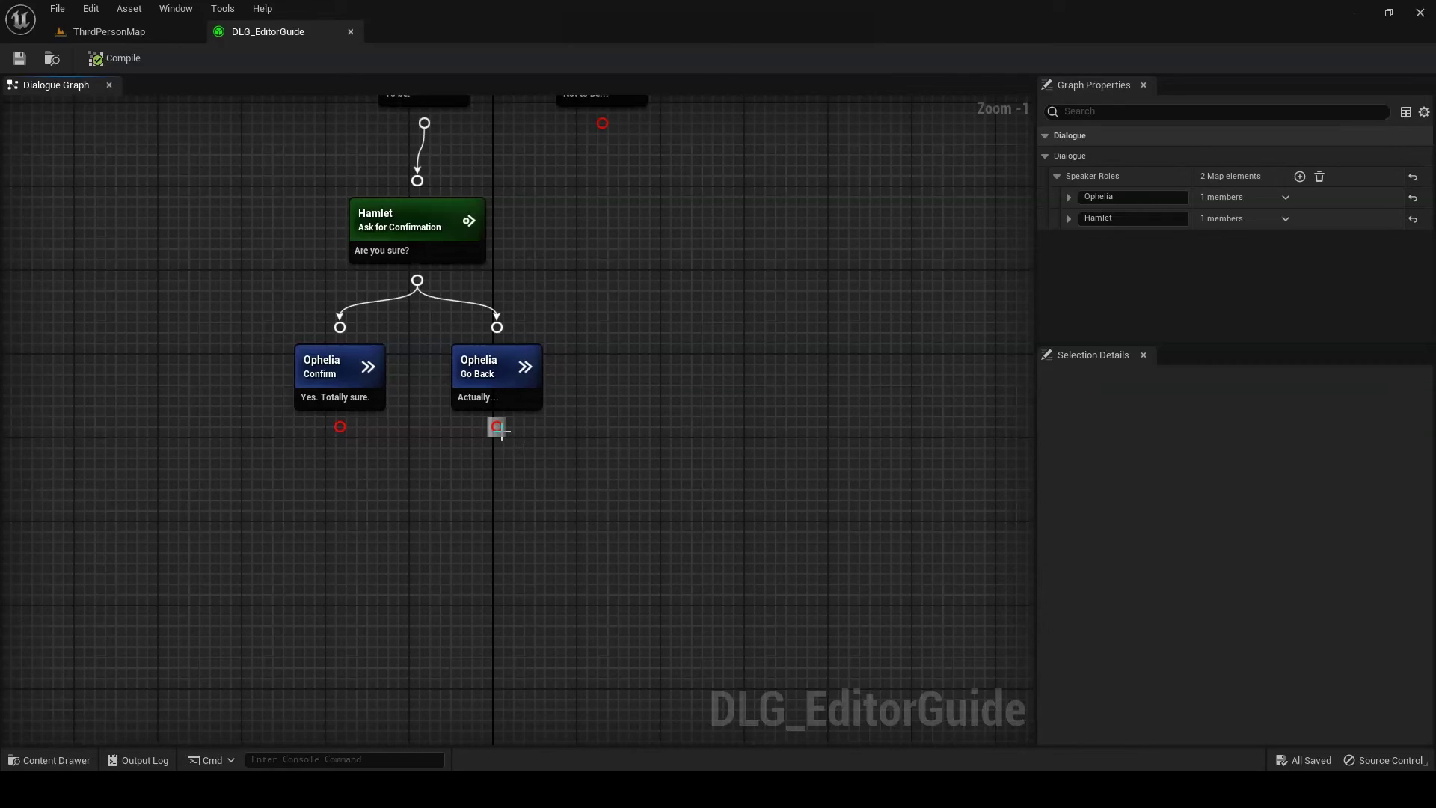
{"action": "left_click_drag", "start_coordinate": [496, 426], "coordinate": [478, 536]}
{"action": "left_click", "coordinate": [536, 289]}
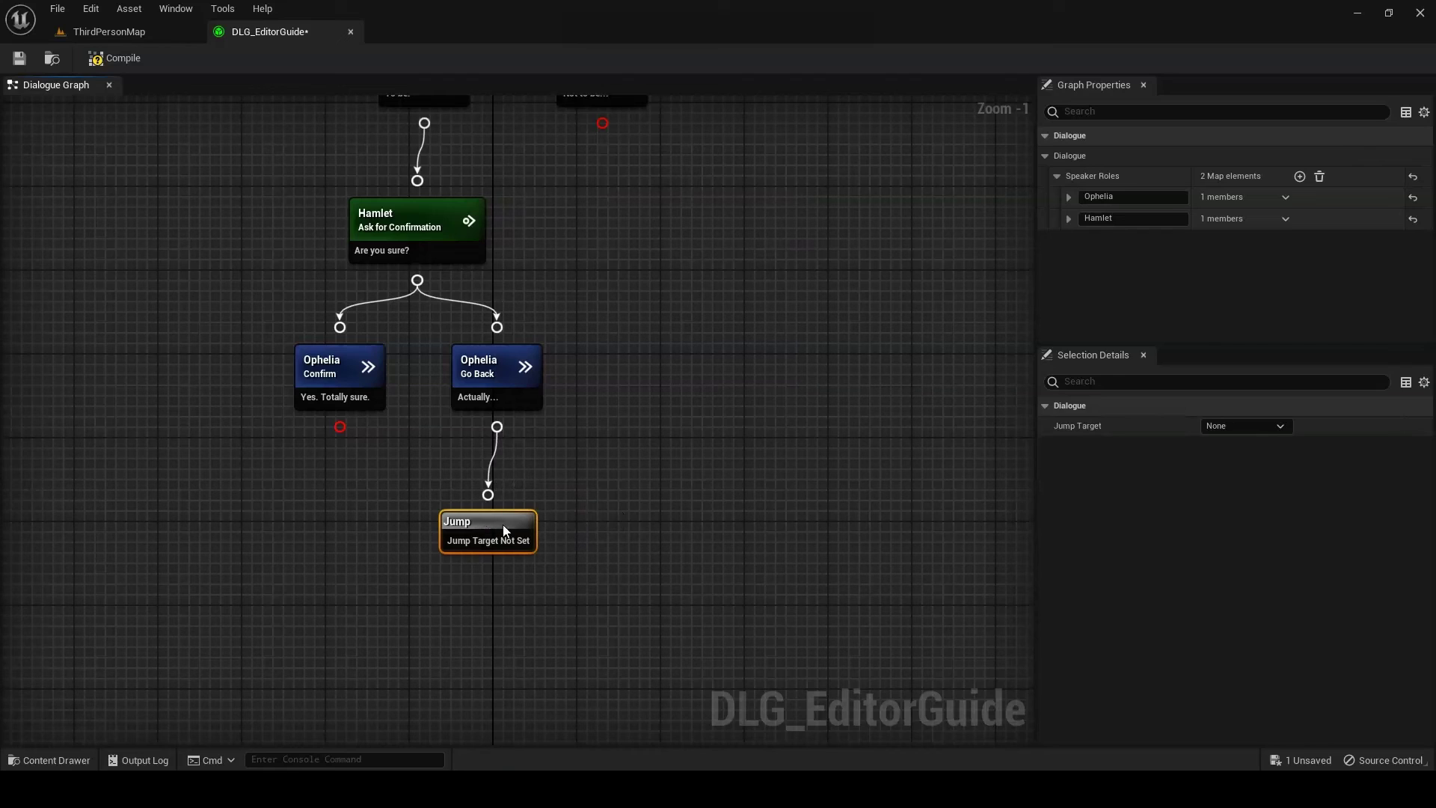
{"action": "left_click", "coordinate": [1213, 427]}
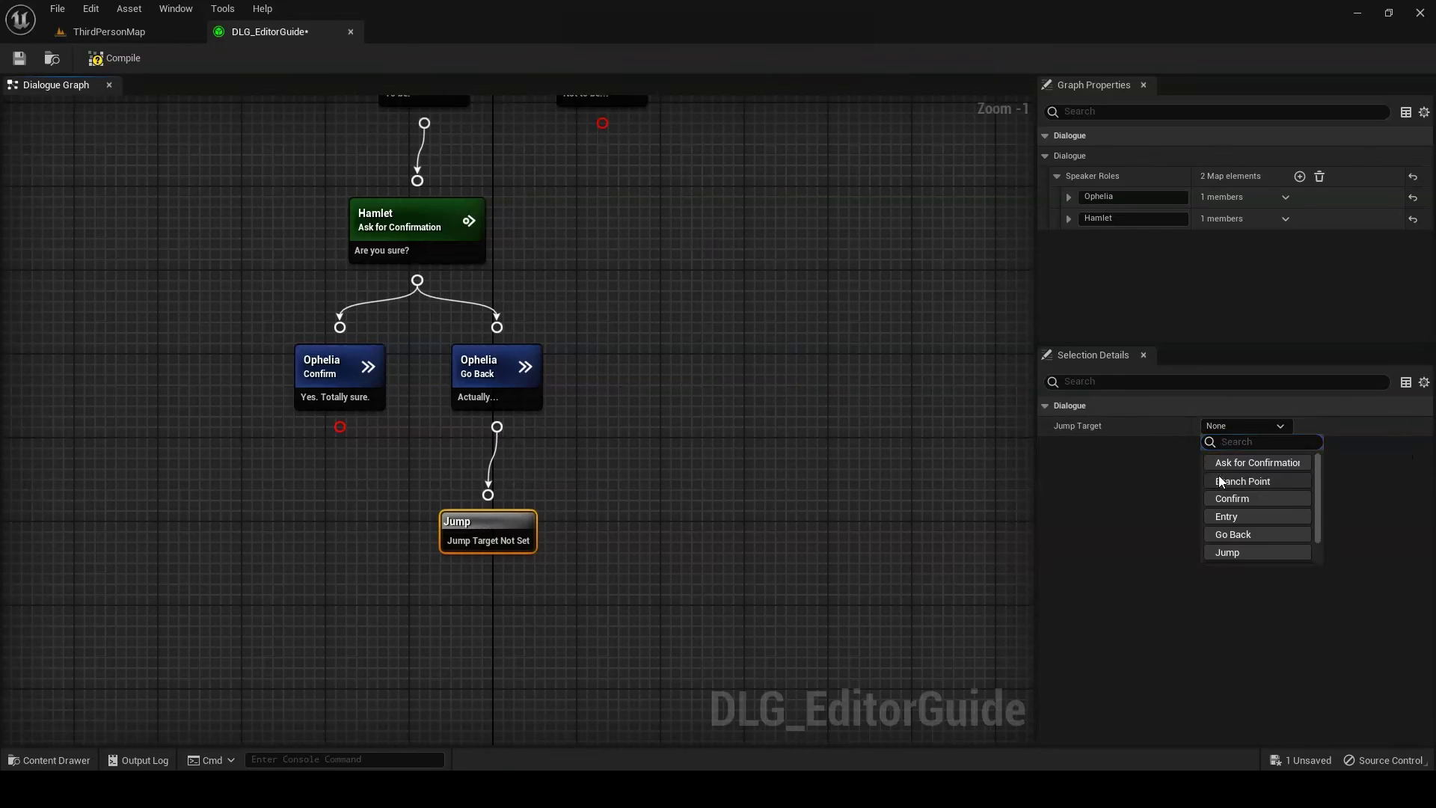
{"action": "left_click", "coordinate": [1227, 480]}
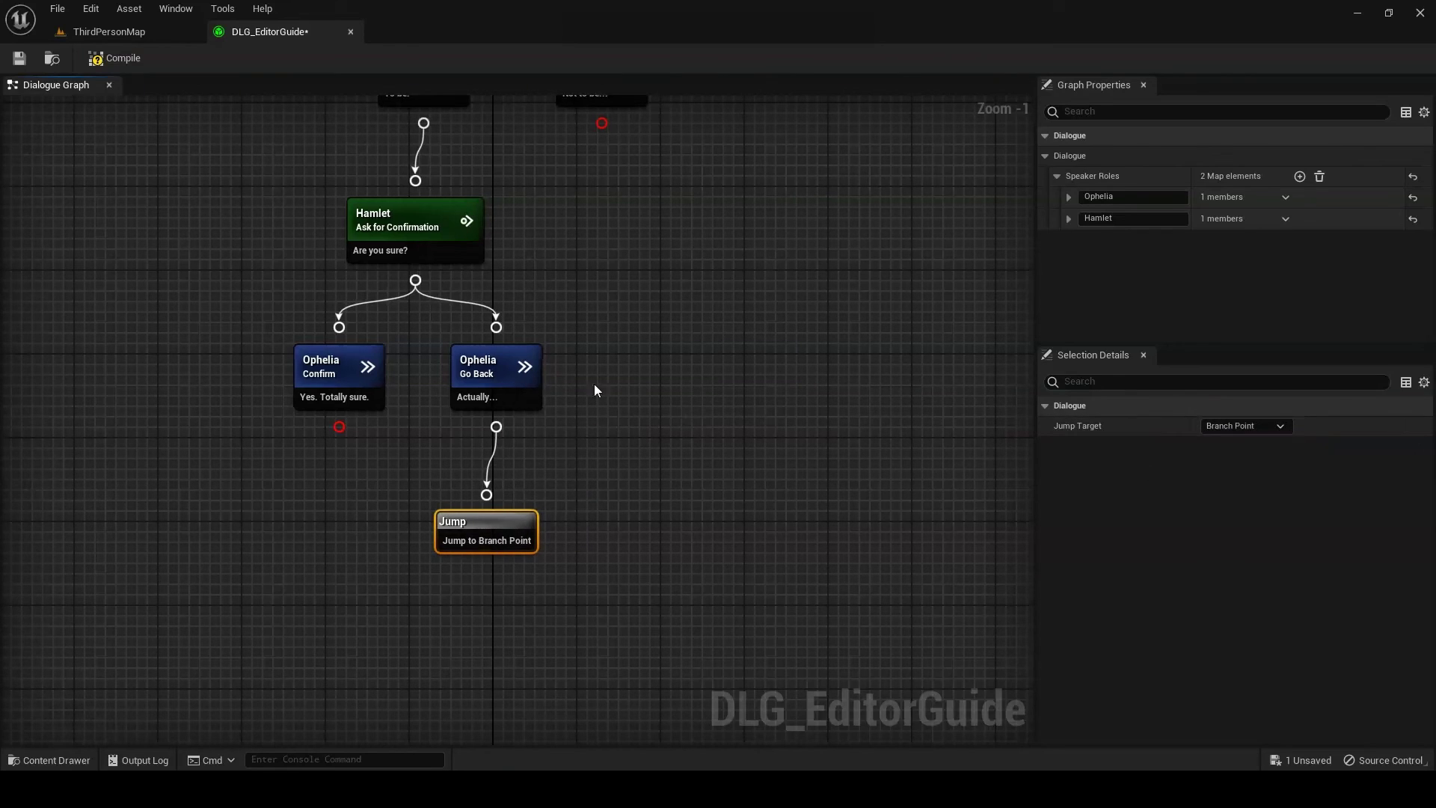
{"action": "left_click_drag", "start_coordinate": [609, 311], "coordinate": [611, 508]}
{"action": "right_click_drag", "start_coordinate": [563, 286], "coordinate": [594, 700]}
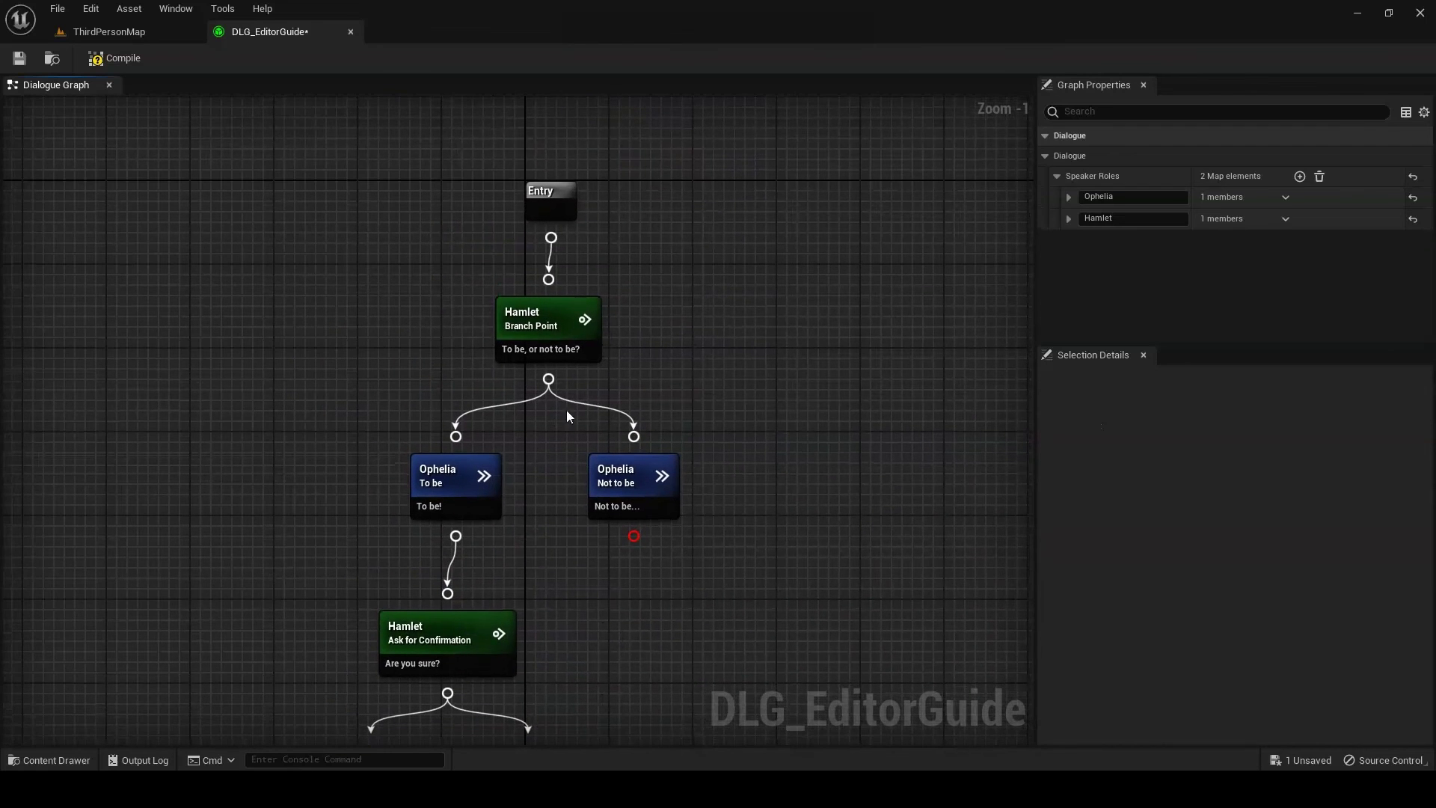
Compile the Entry-only graph, add a Jump node with no target, and recompile to get an error.
{"action": "left_click", "coordinate": [554, 333]}
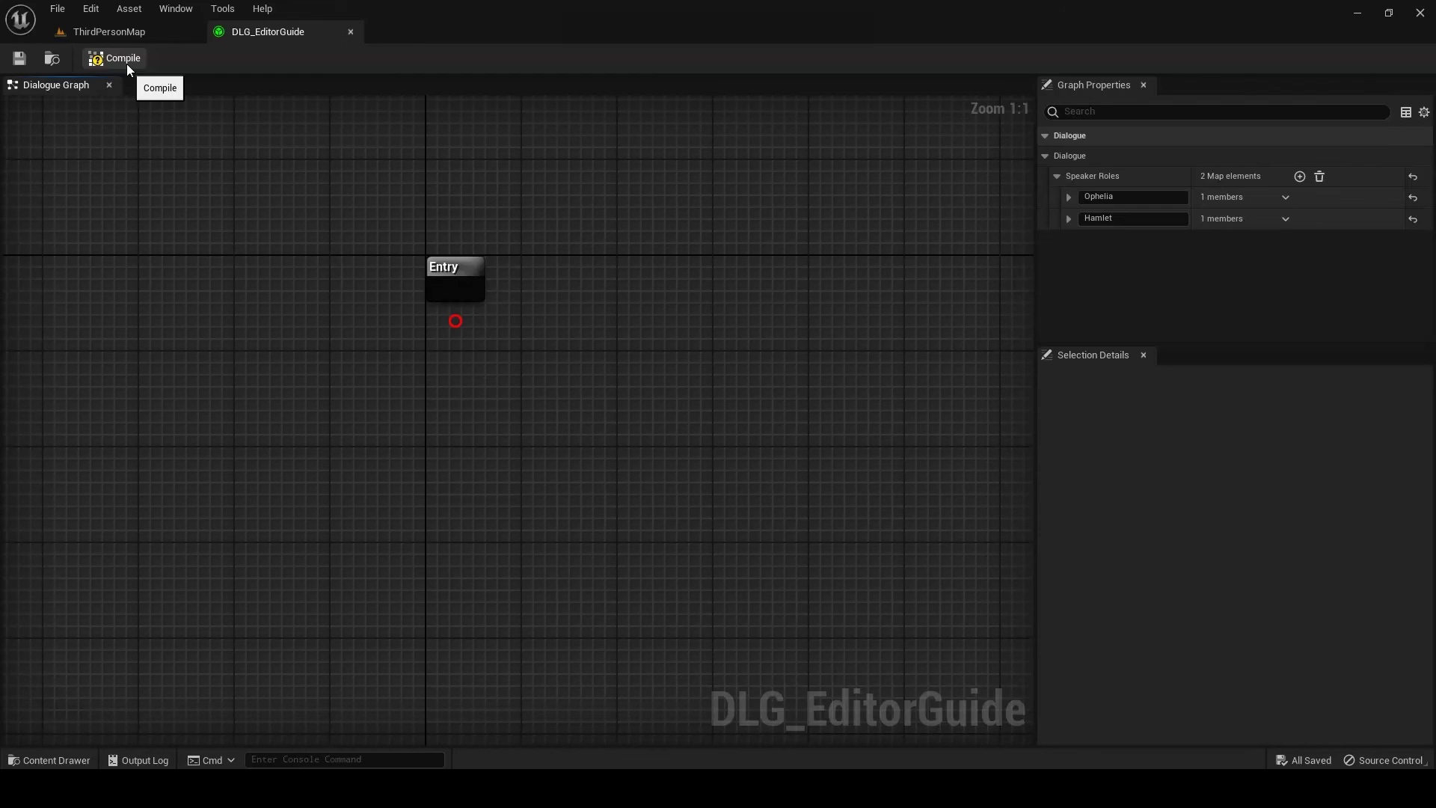
{"action": "left_click", "coordinate": [122, 58]}
{"action": "right_click", "coordinate": [475, 433]}
{"action": "left_click", "coordinate": [502, 527]}
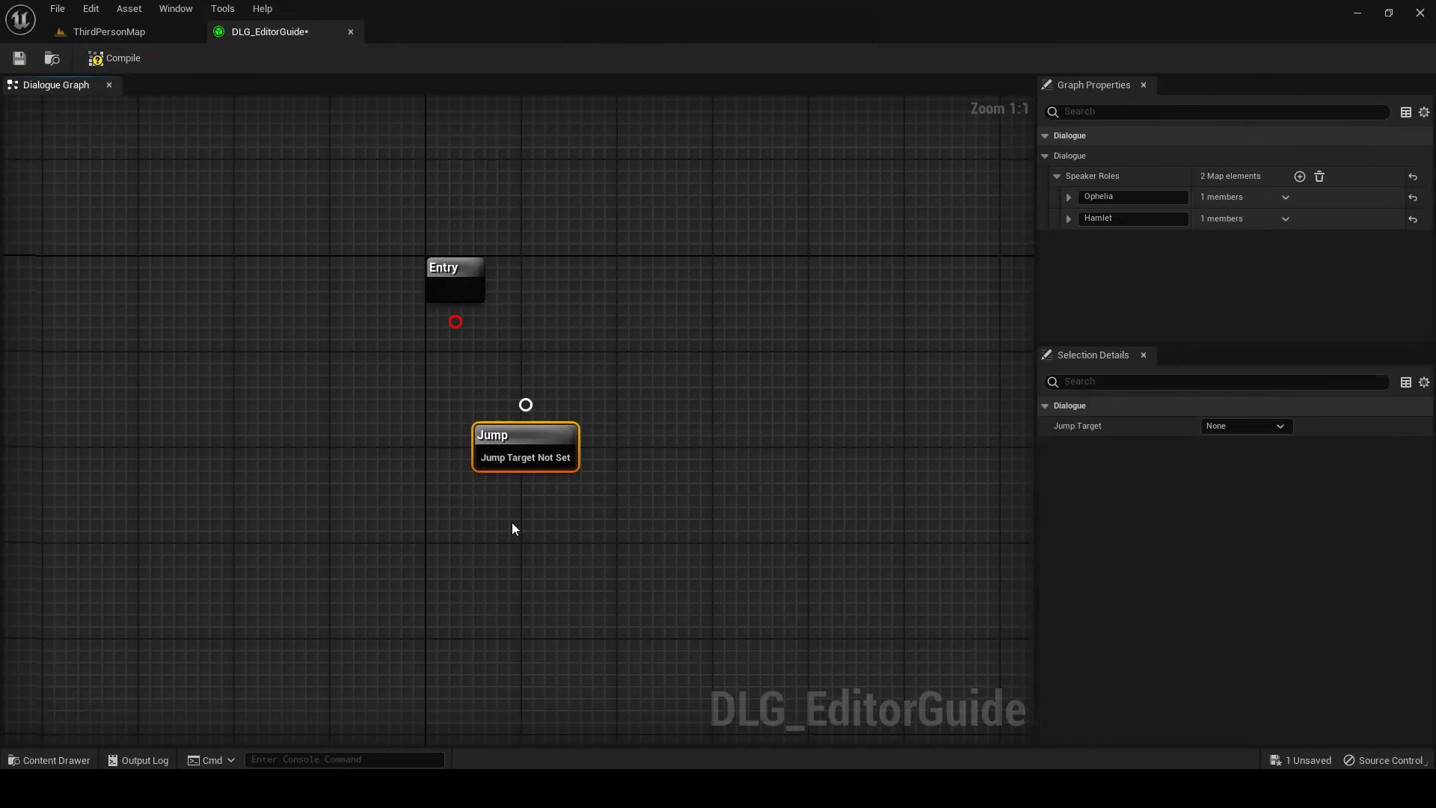
{"action": "left_click", "coordinate": [118, 64]}
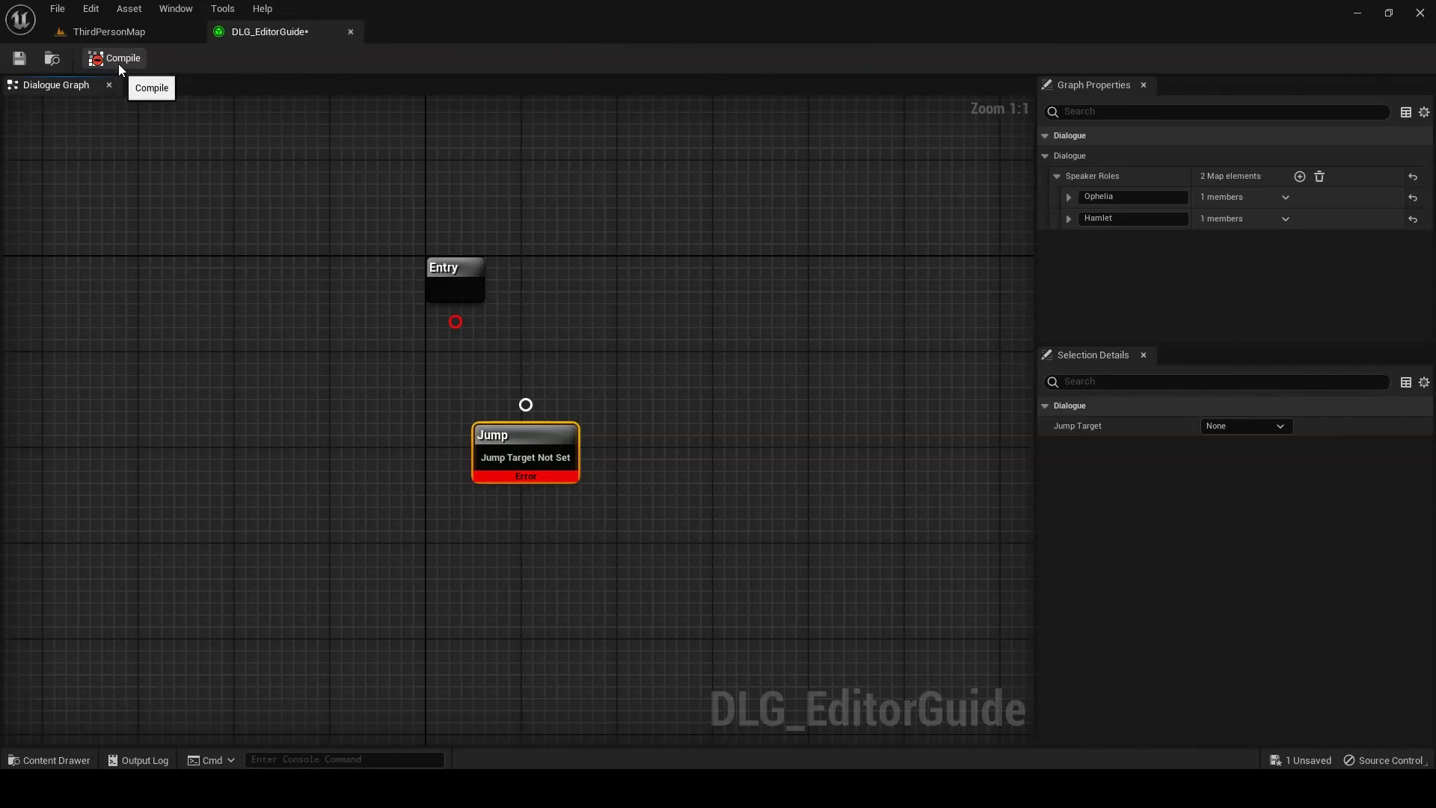